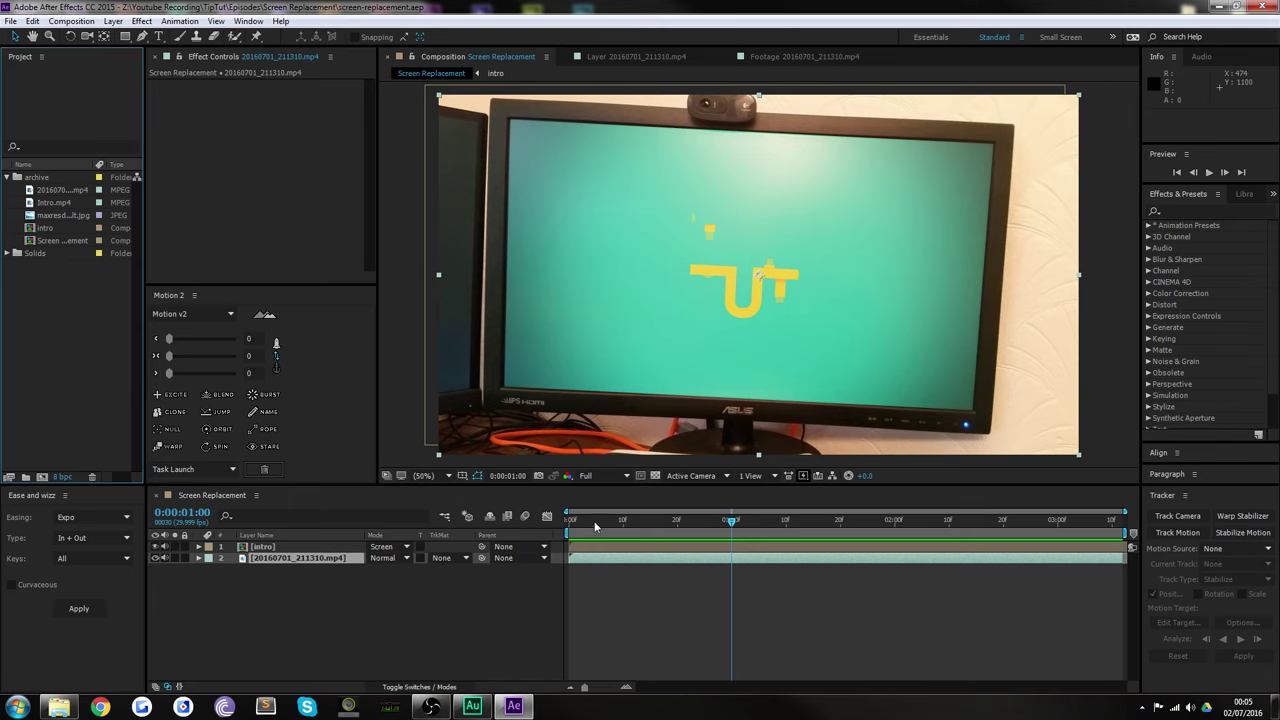
- Preview the finished composition and stop playback at frame 10
key(space)
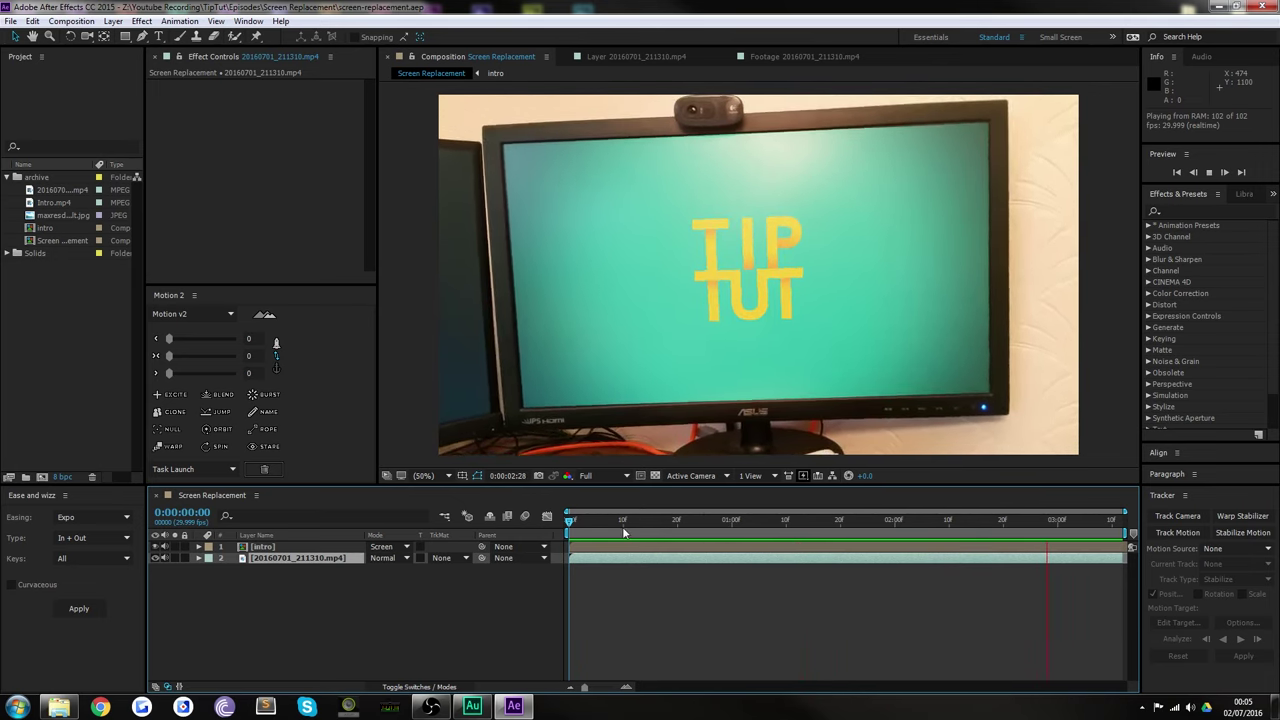
click(623, 533)
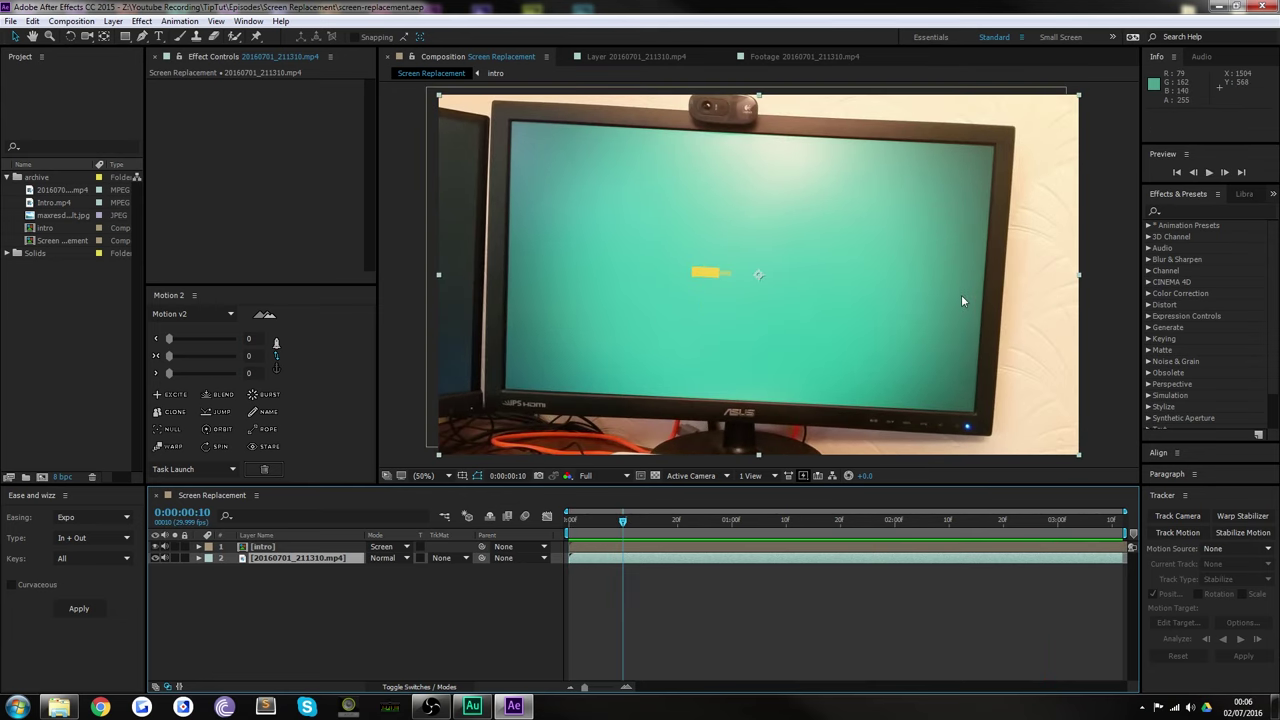
click(58, 299)
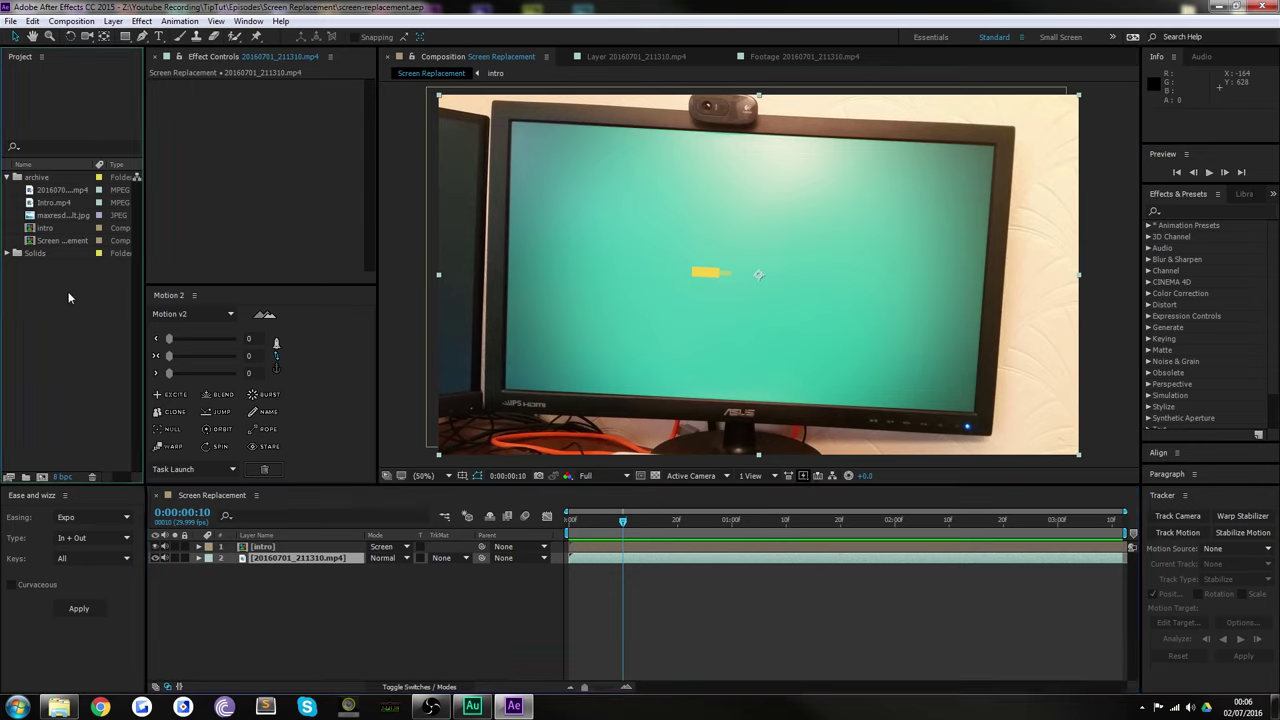
- Open the raw 20160701 monitor clip at 50% view and scrub to about 3 seconds
click(49, 192)
double_click(30, 191)
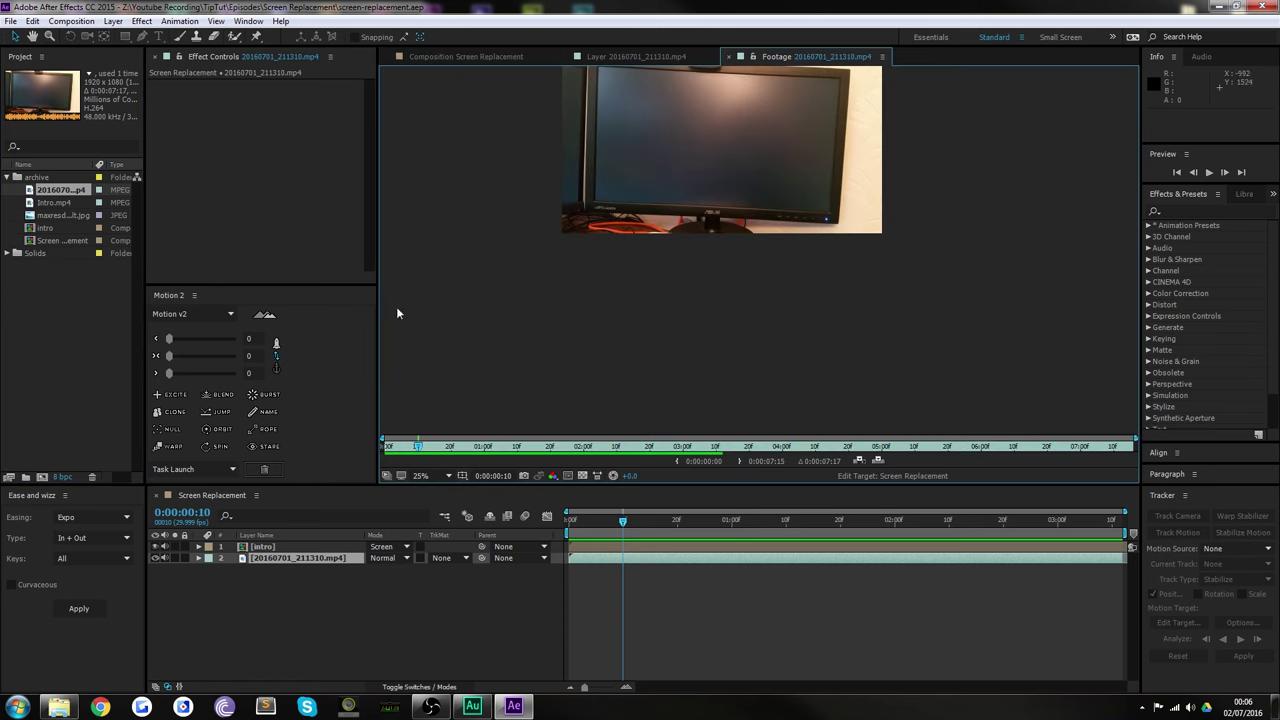
drag(518, 169, 554, 257)
key(period)
drag(721, 233, 757, 249)
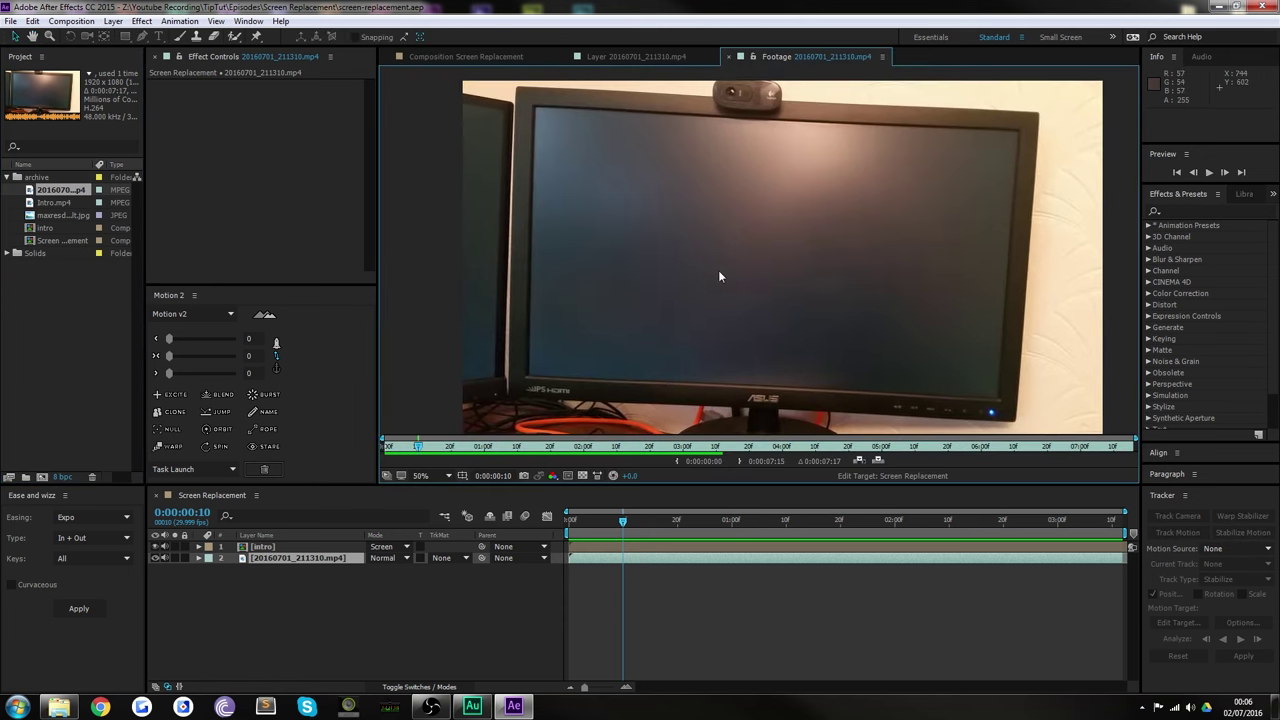
drag(508, 440, 717, 455)
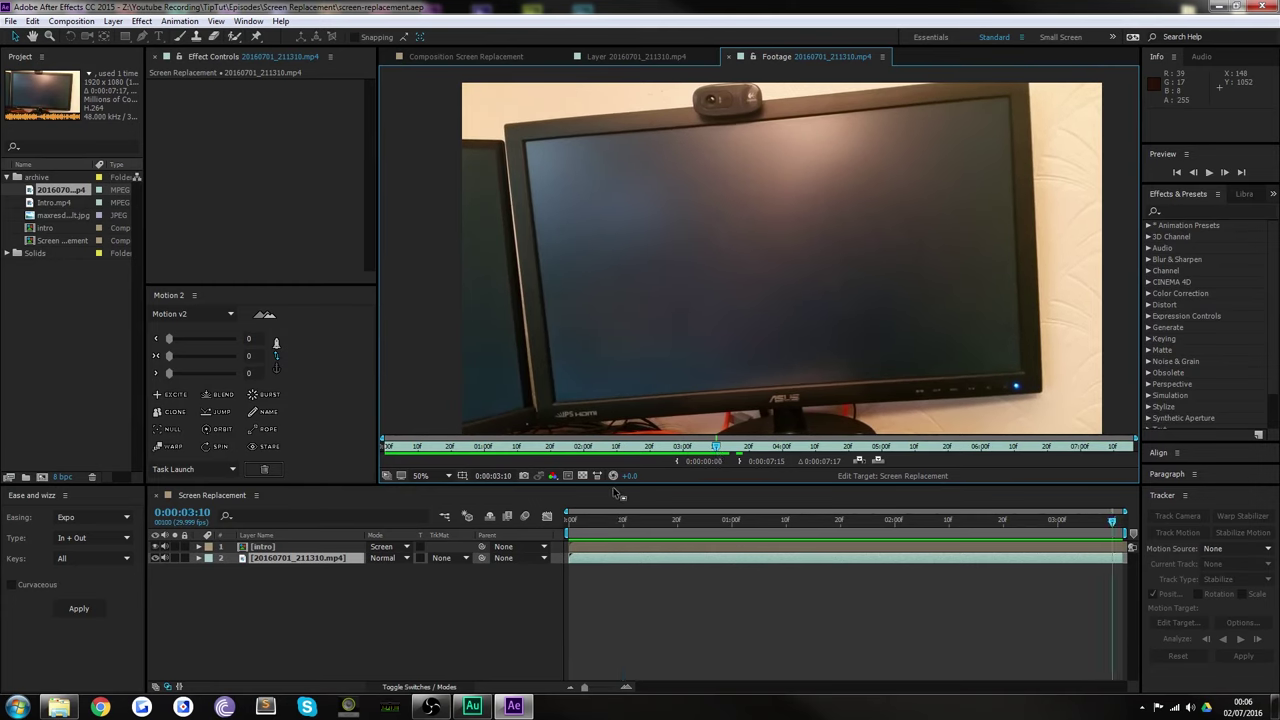
- Create a new project folder named 'tutorial'
click(71, 311)
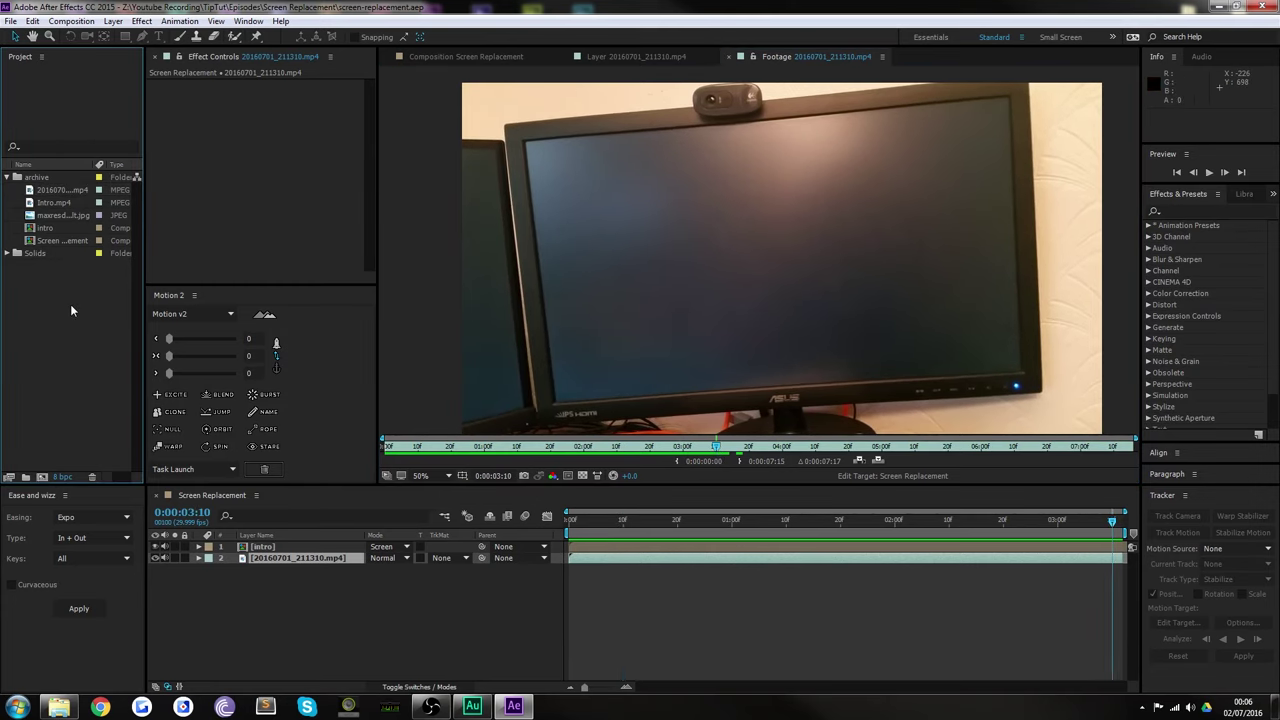
click(54, 191)
right_click(46, 297)
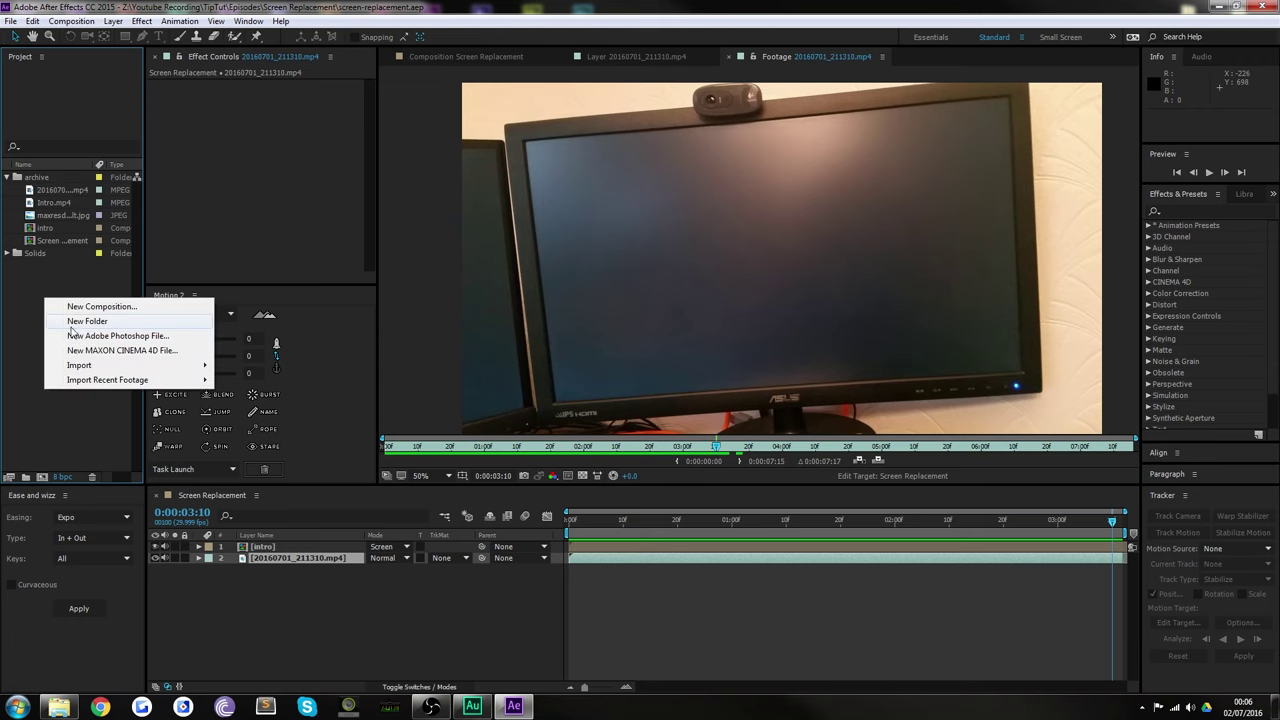
click(78, 320)
text(tutorial)
key(Return)
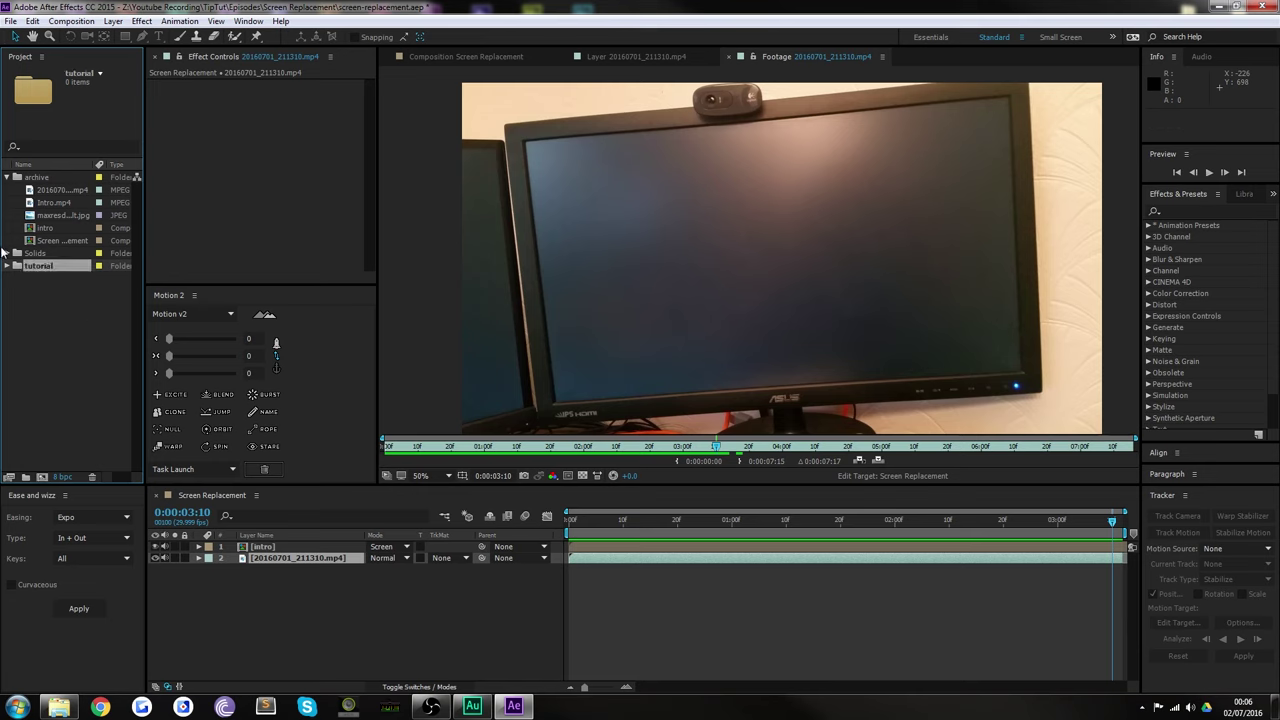
click(57, 192)
- Make a new composition from the monitor clip and name it 'screen replacement'
right_click(41, 187)
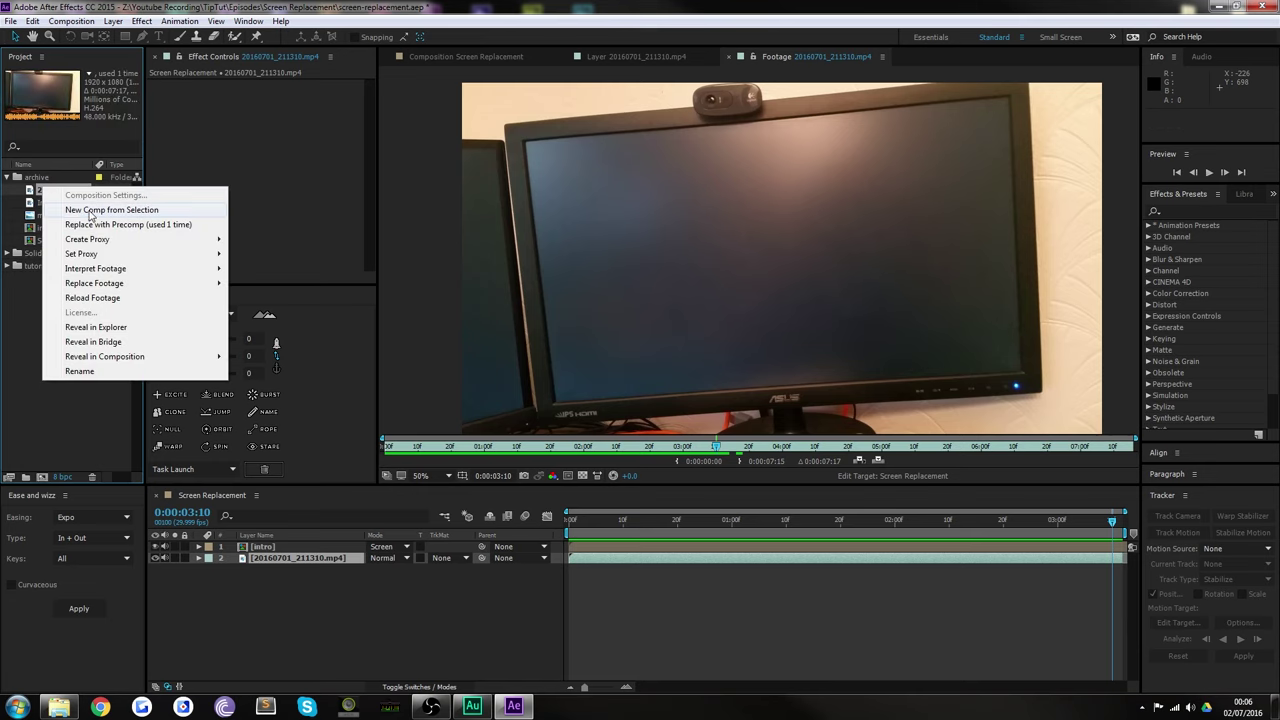
click(111, 210)
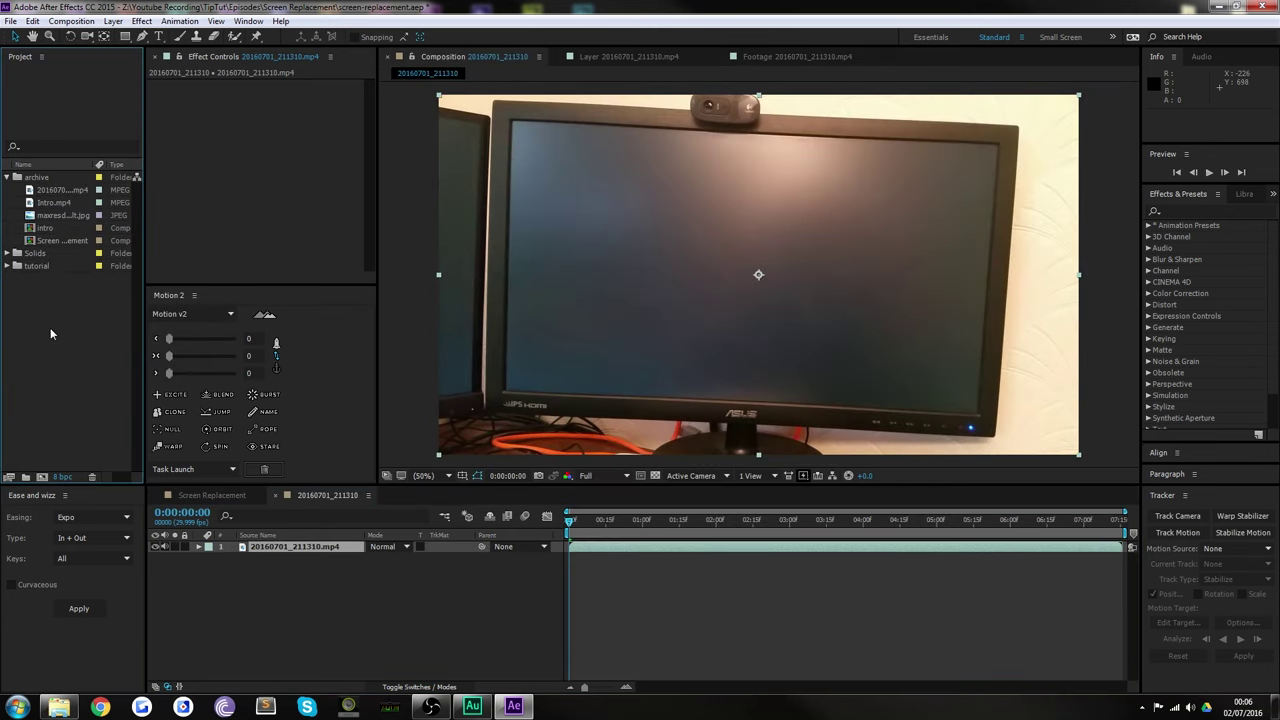
click(60, 279)
key(Return)
text(scree)
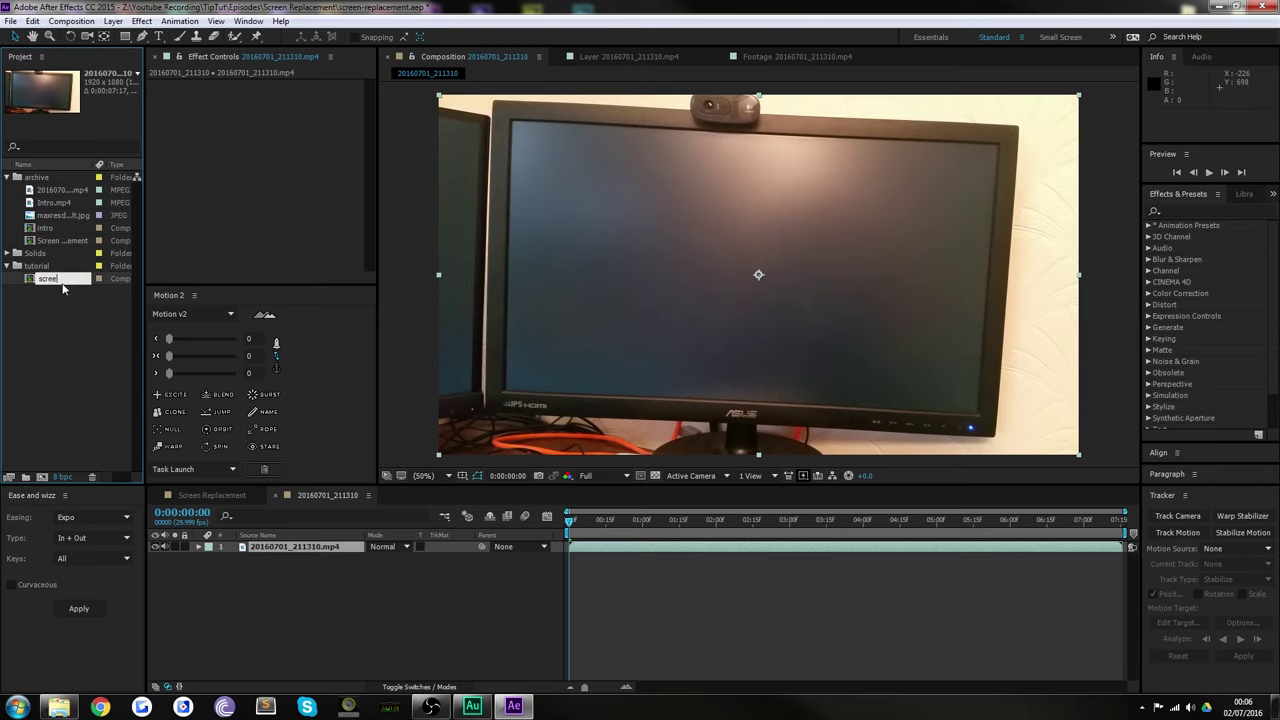
text(n replacement)
key(Return)
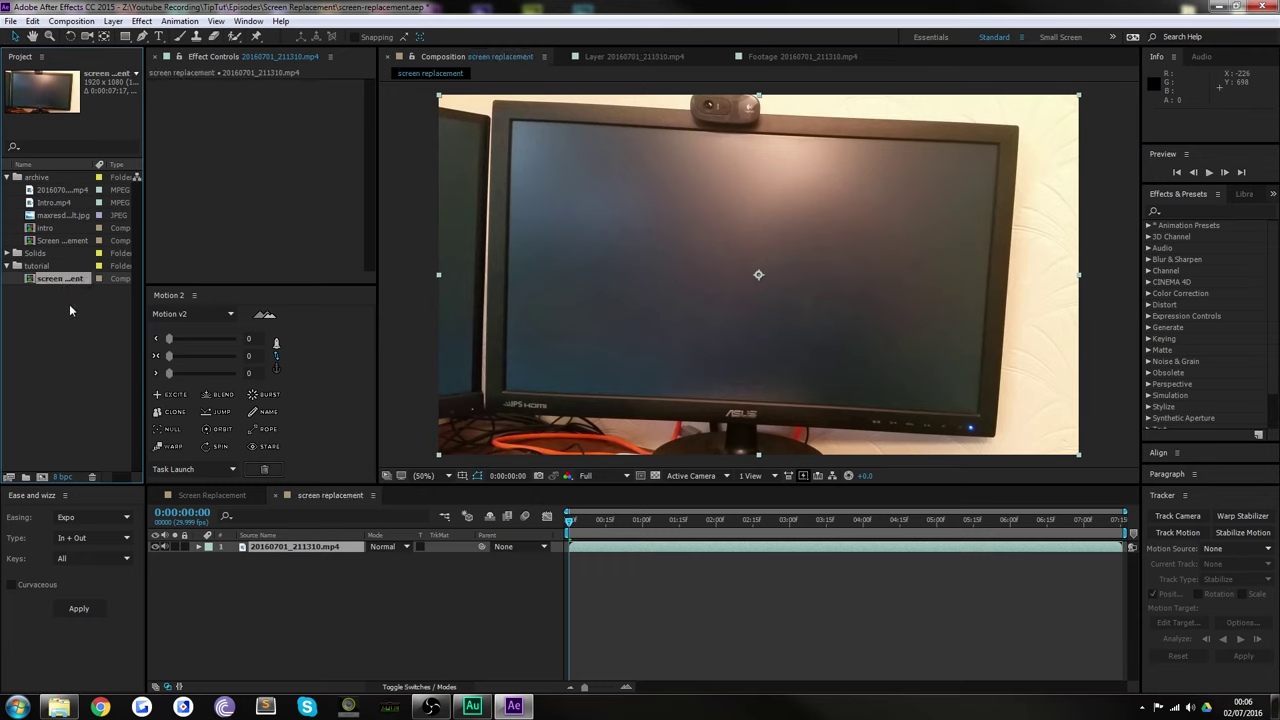
click(69, 304)
click(54, 279)
- End the work area at 3:08 and trim the composition to it
drag(806, 530, 809, 531)
key(n)
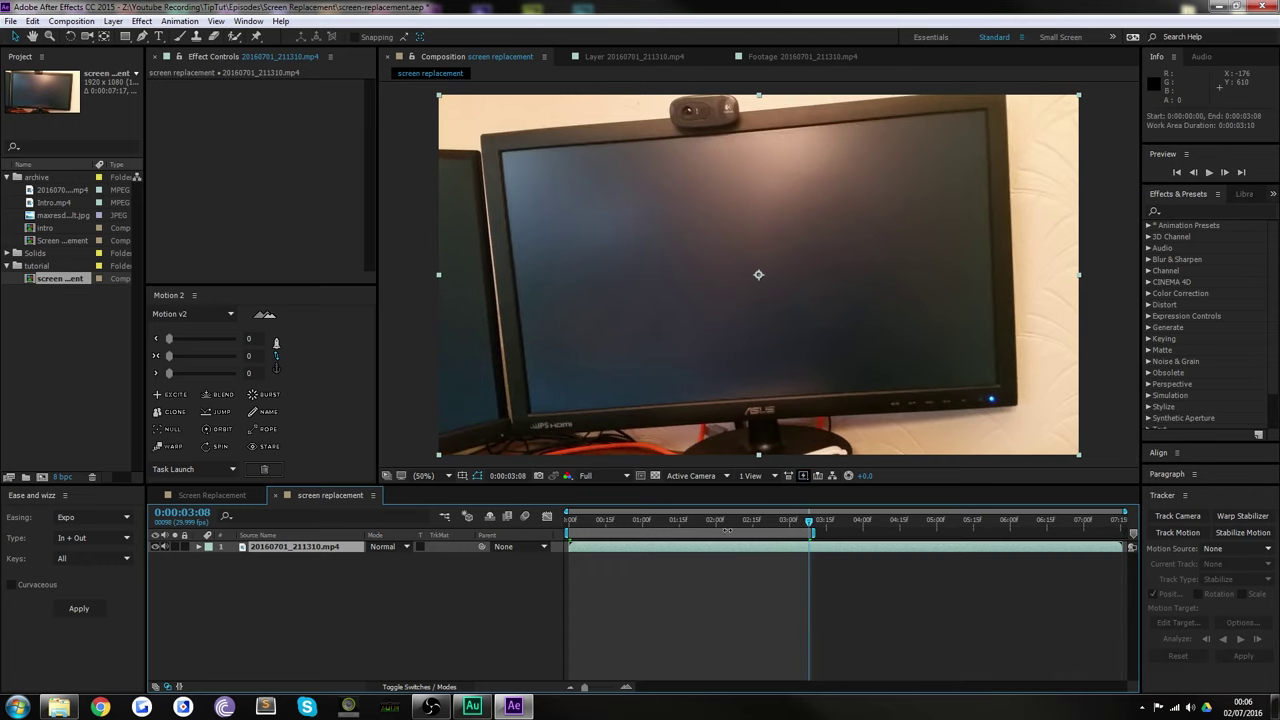
right_click(732, 532)
click(766, 572)
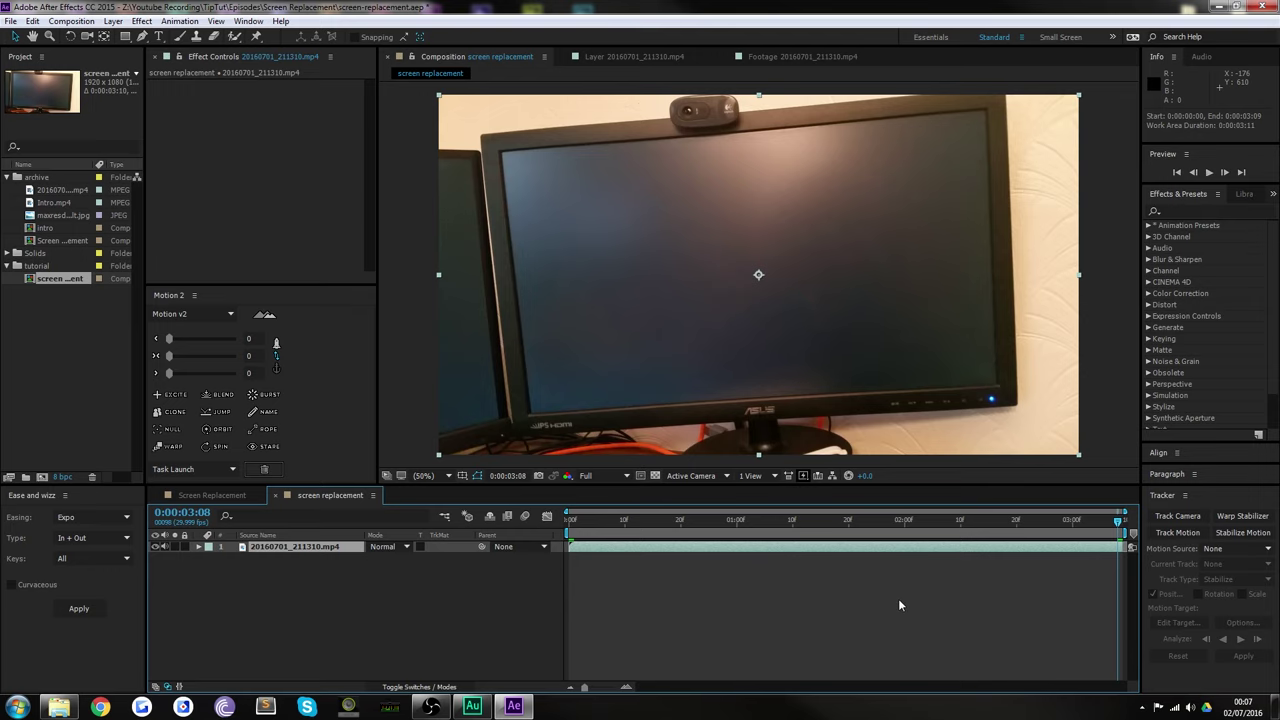
- Open the monitor clip layer in the Layer panel and zoom in
click(345, 628)
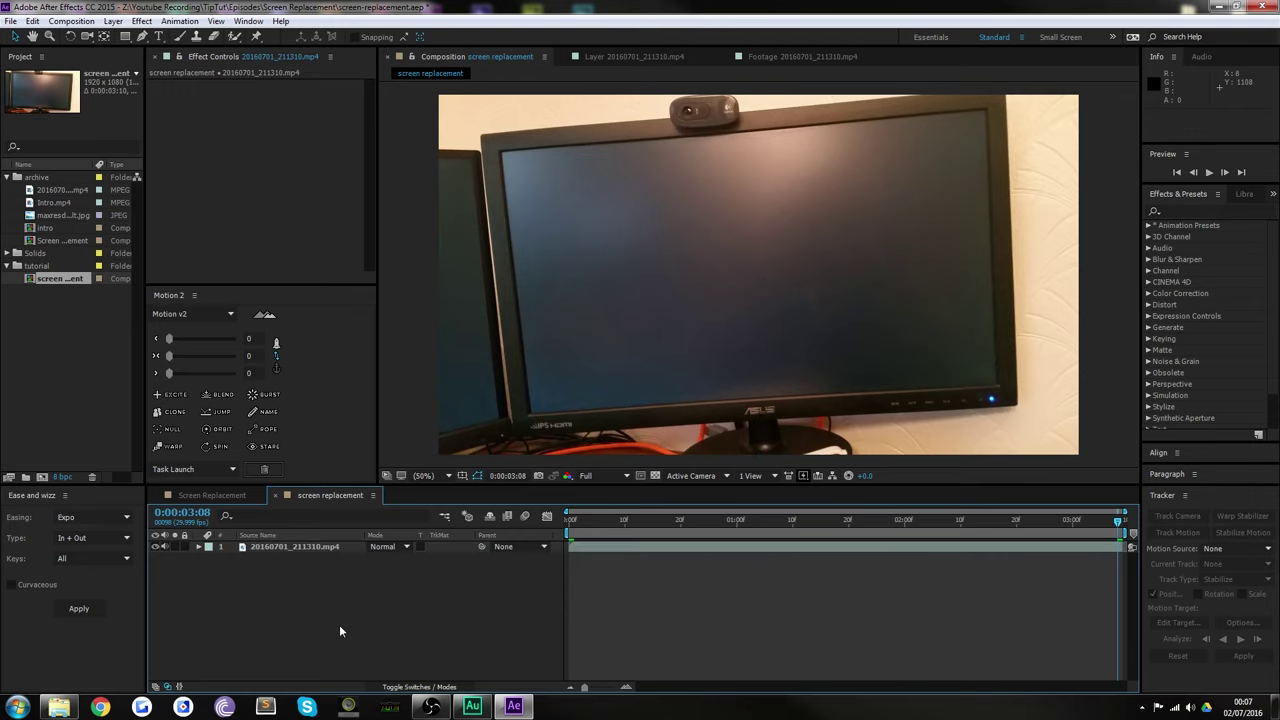
double_click(299, 546)
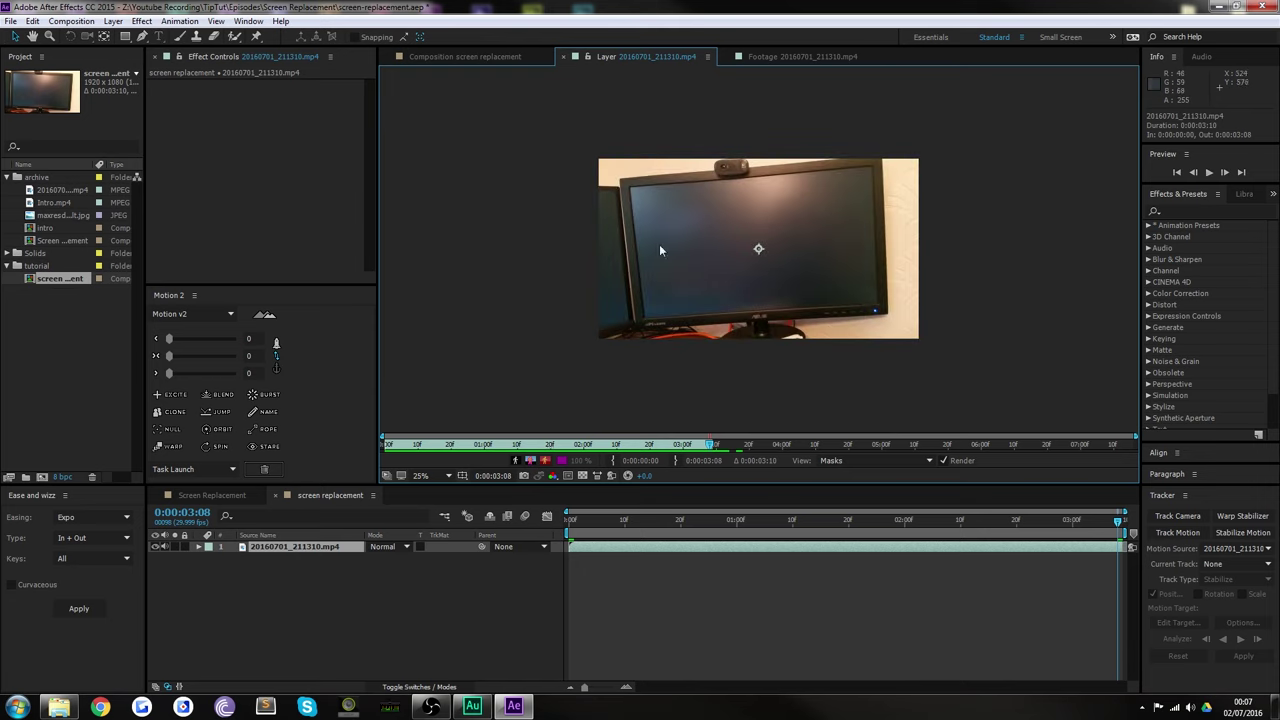
scroll(659, 250, up, 2)
drag(648, 298, 676, 308)
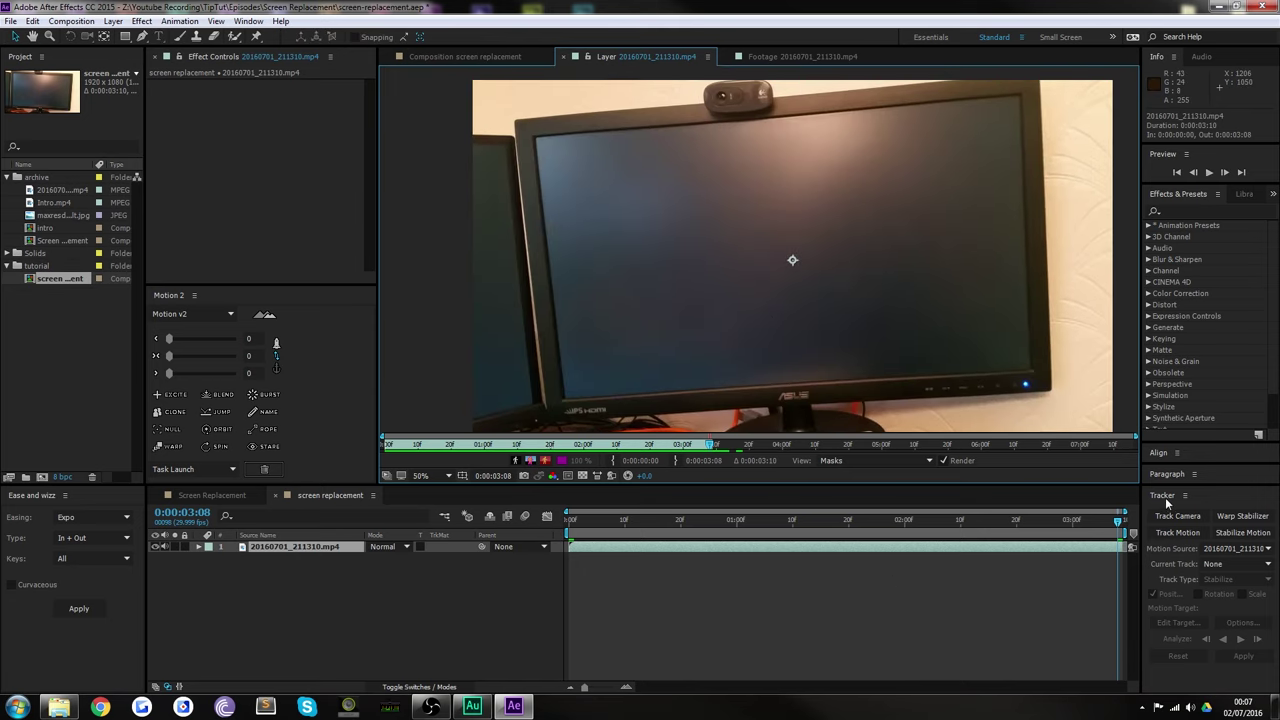
- Start a motion track from the Tracker panel with Perspective corner pin track type
click(249, 22)
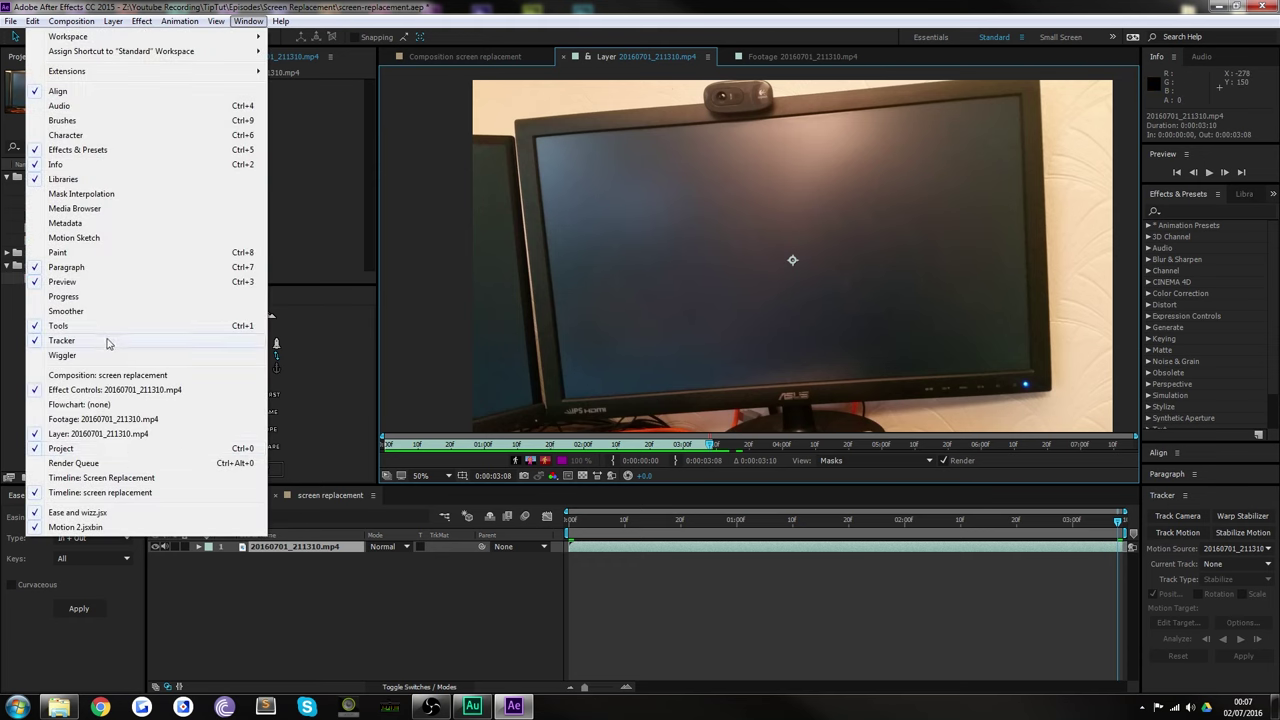
click(1226, 512)
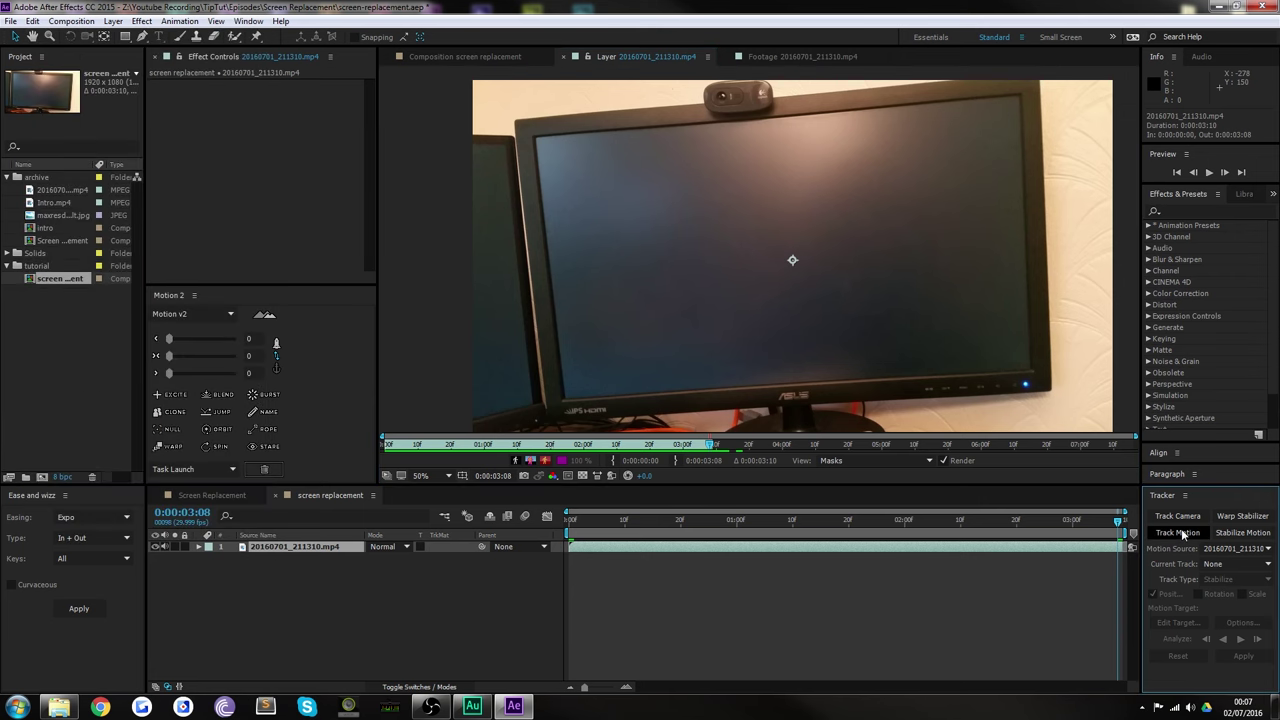
click(1180, 533)
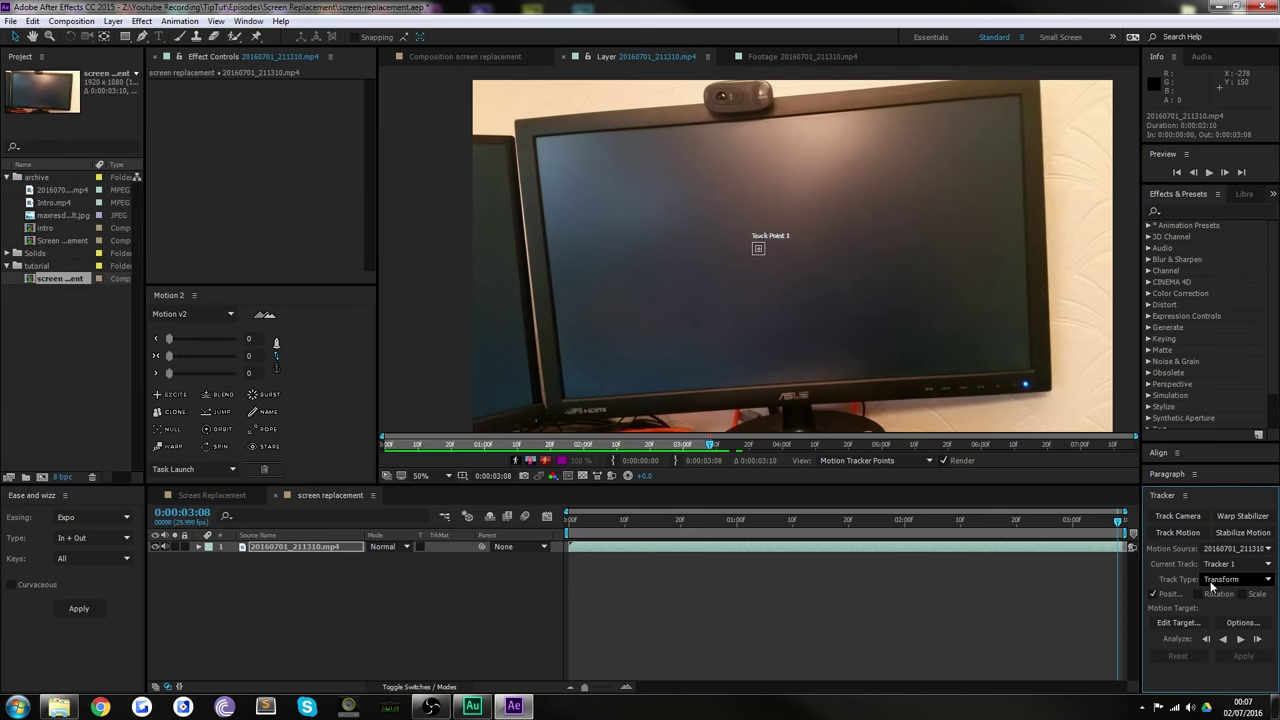
click(1214, 582)
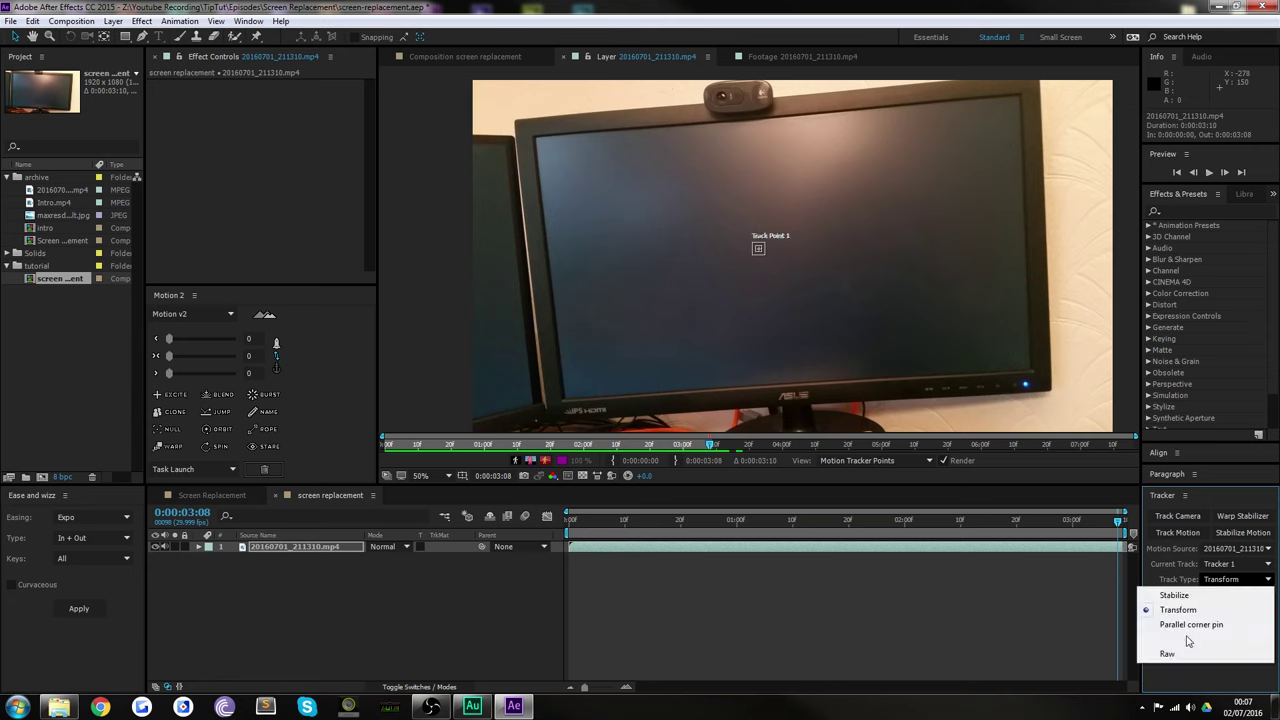
click(1188, 640)
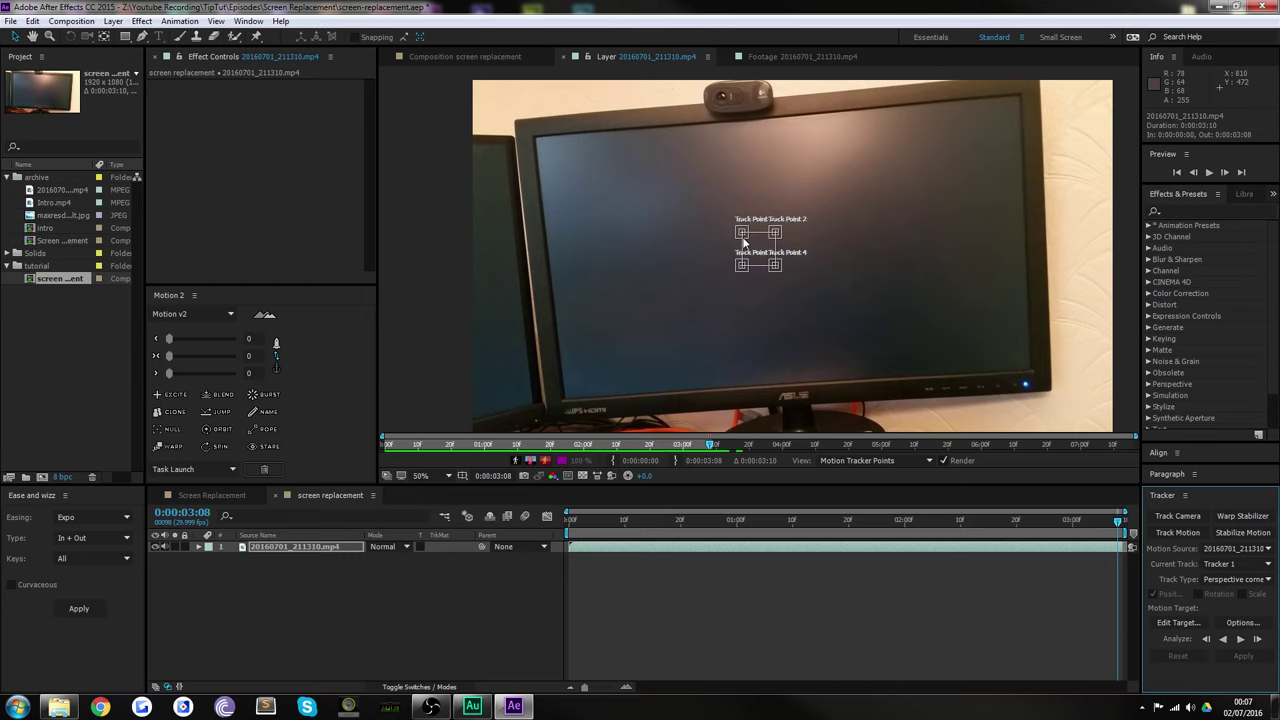
- Enlarge the feature and search boxes of all four track points
scroll(743, 242, up, 2)
drag(643, 243, 686, 286)
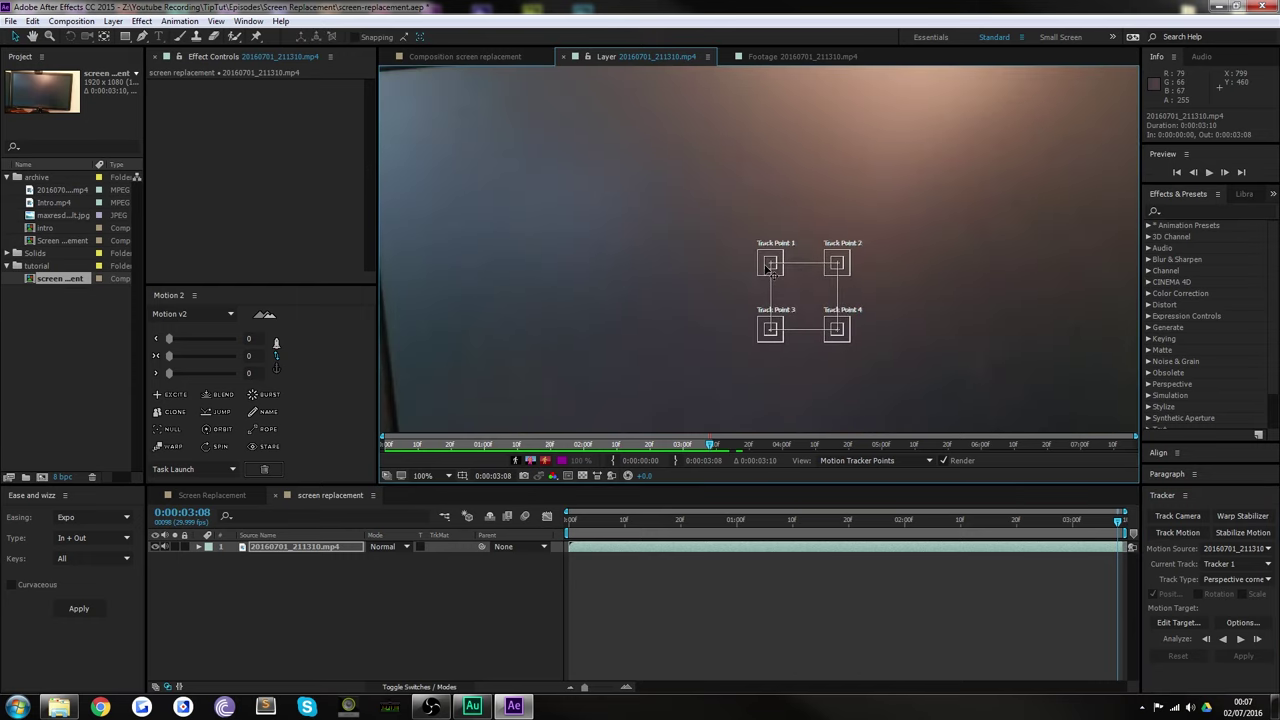
drag(765, 270, 609, 211)
drag(829, 271, 971, 148)
drag(765, 337, 616, 356)
drag(828, 342, 796, 380)
scroll(948, 287, down, 2)
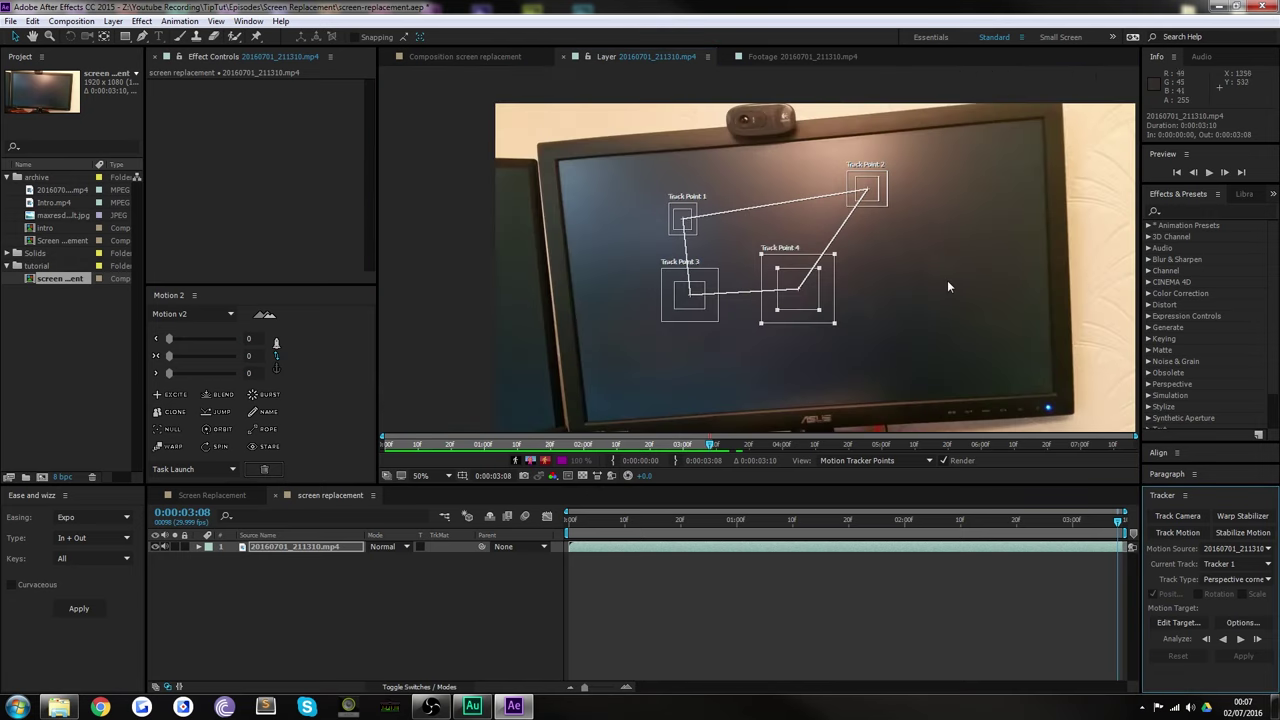
- Place the track points on the monitor screen's corners, check them, and jump to the last frame
drag(669, 218, 558, 162)
drag(862, 196, 1036, 124)
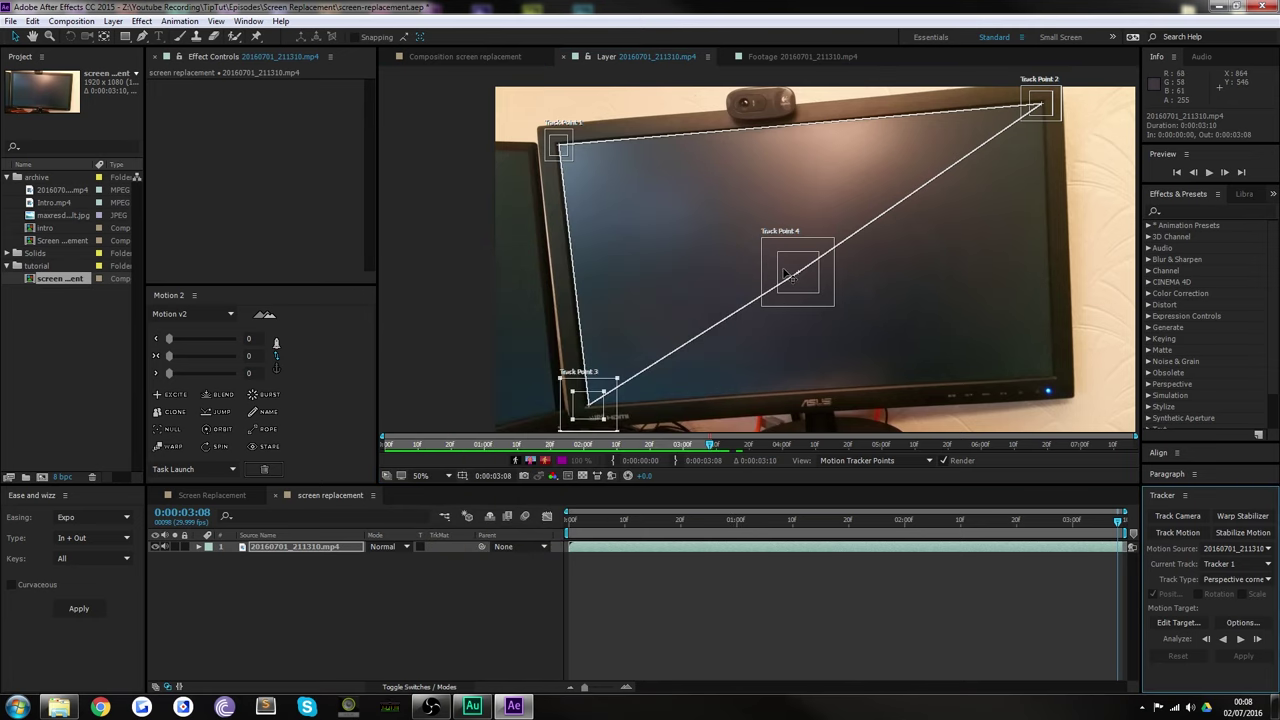
drag(787, 303, 1044, 375)
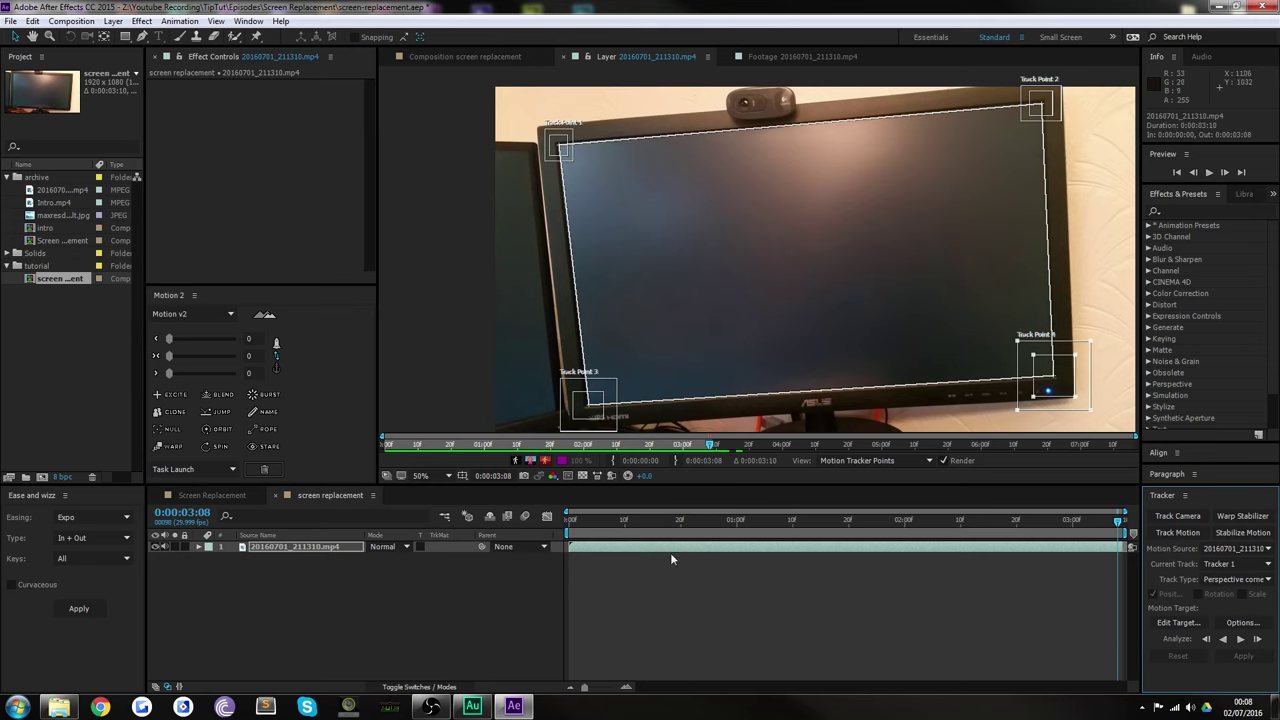
drag(589, 523, 687, 571)
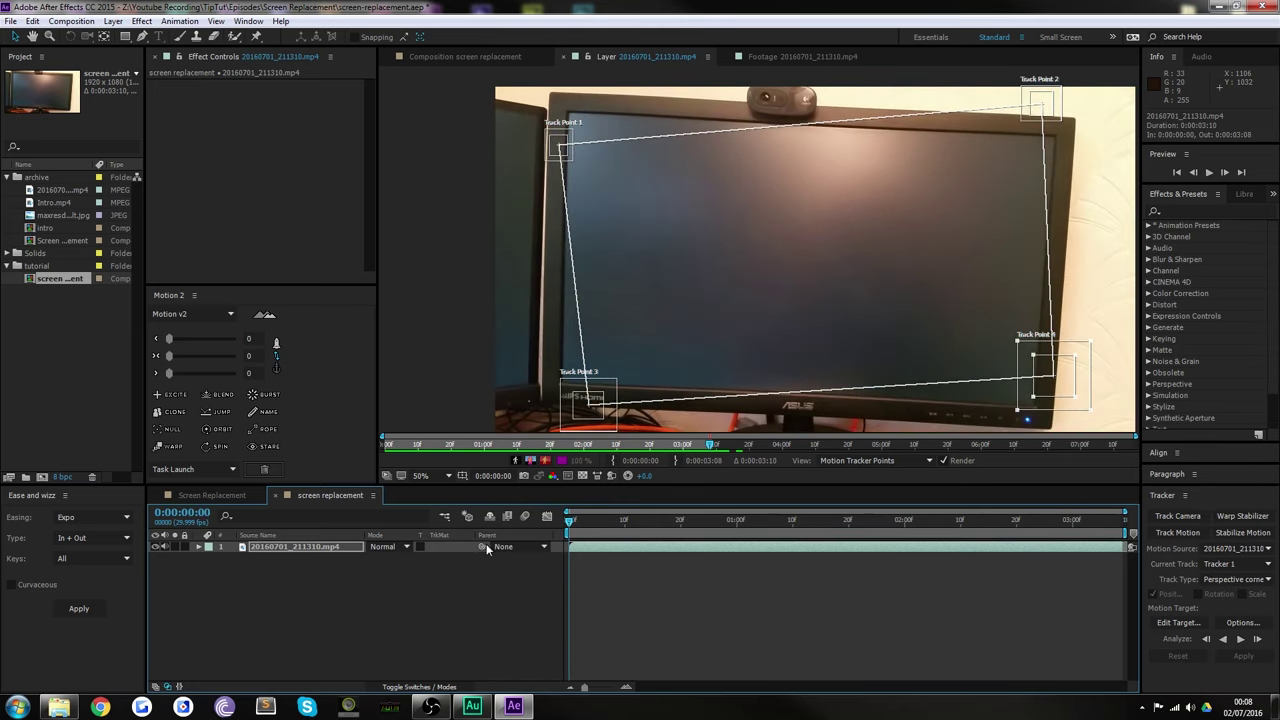
key(End)
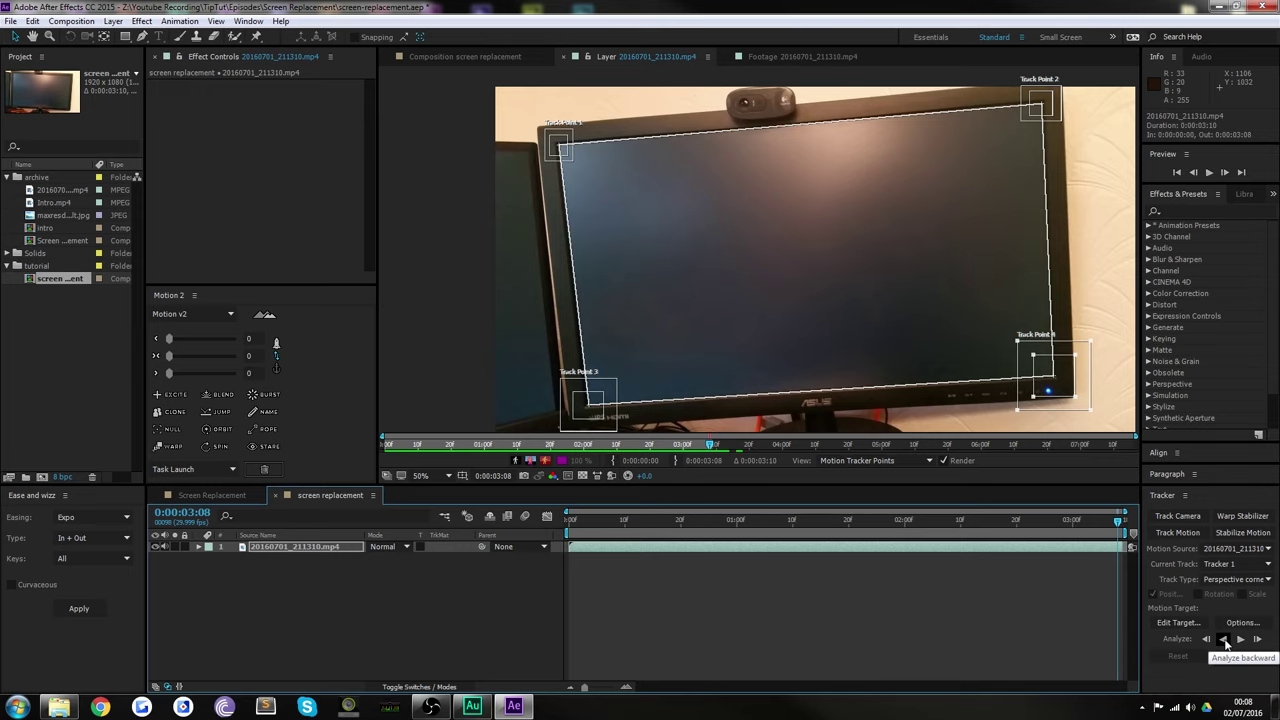
- At 25% view, nudge Track Points 1 and 2 onto the corners, analyse backward, and verify the track
key(comma)
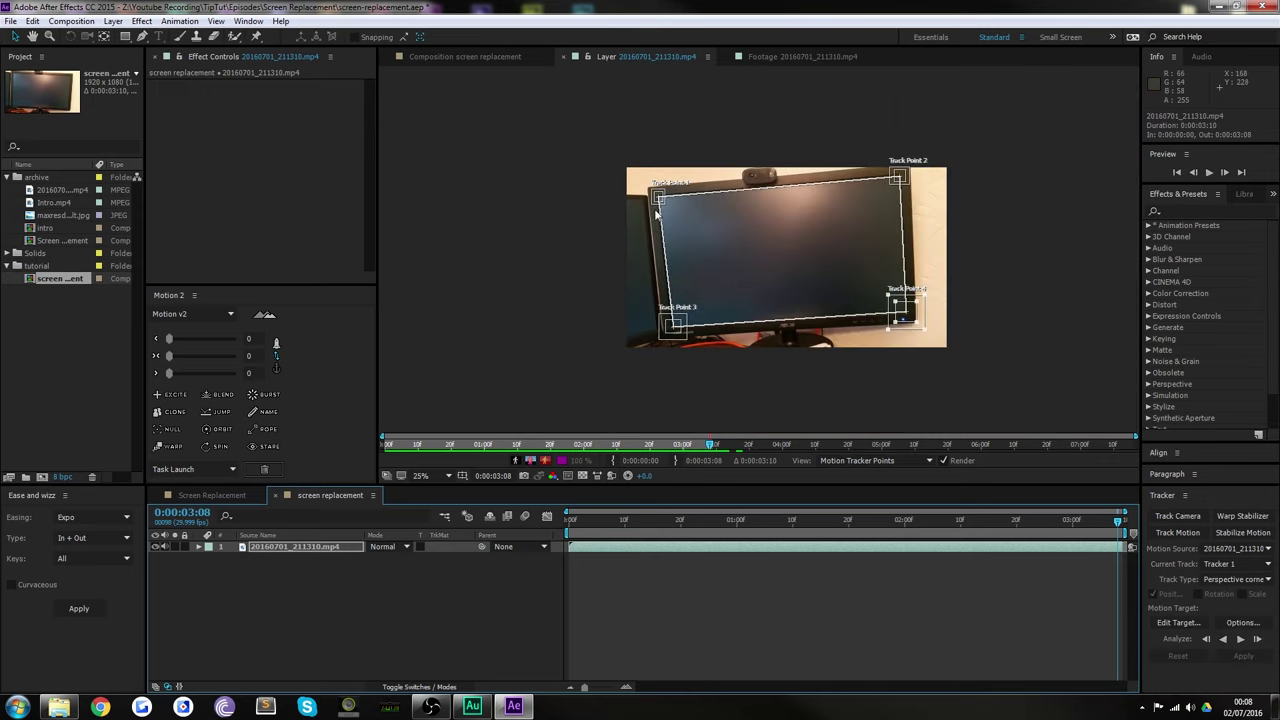
drag(656, 213, 663, 209)
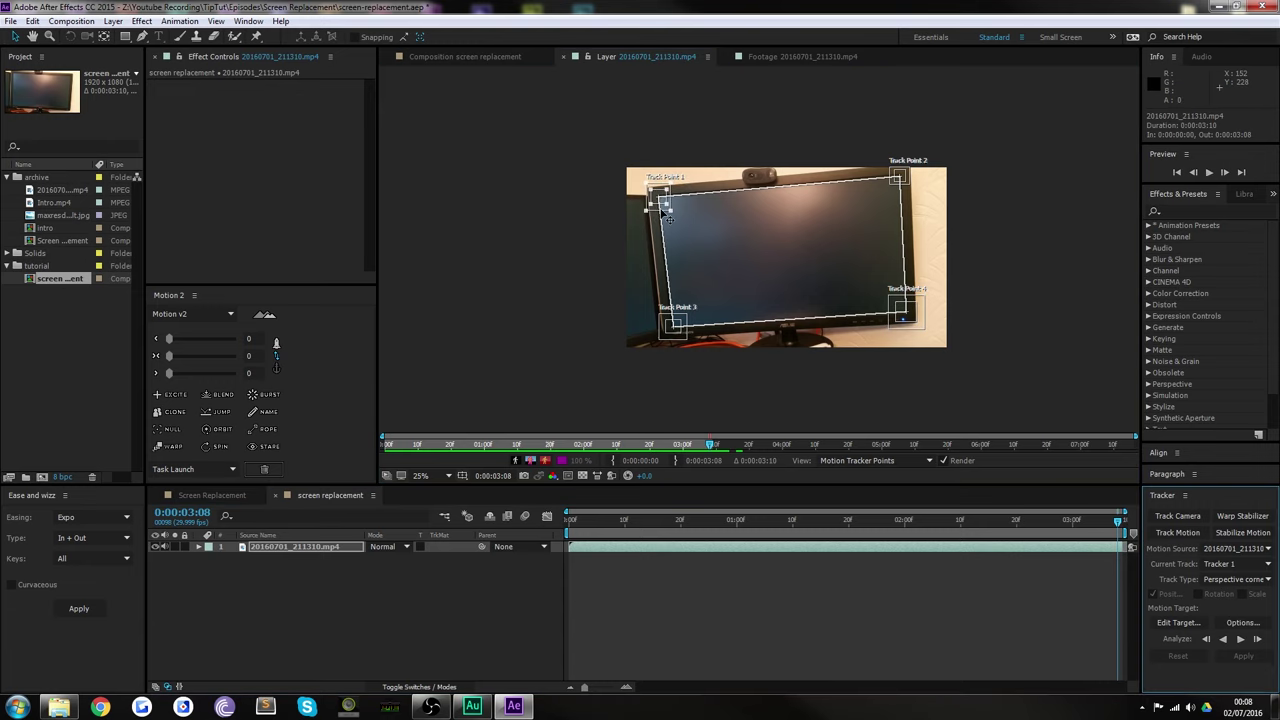
drag(900, 178, 887, 184)
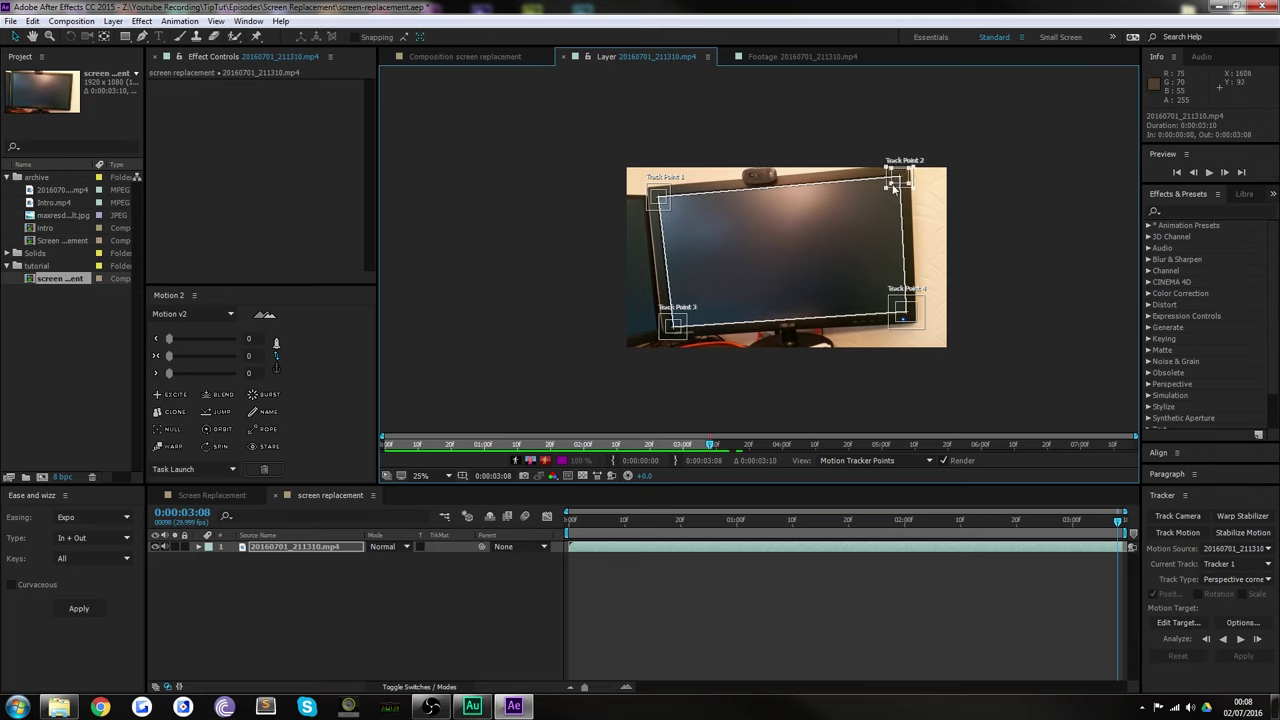
click(1224, 639)
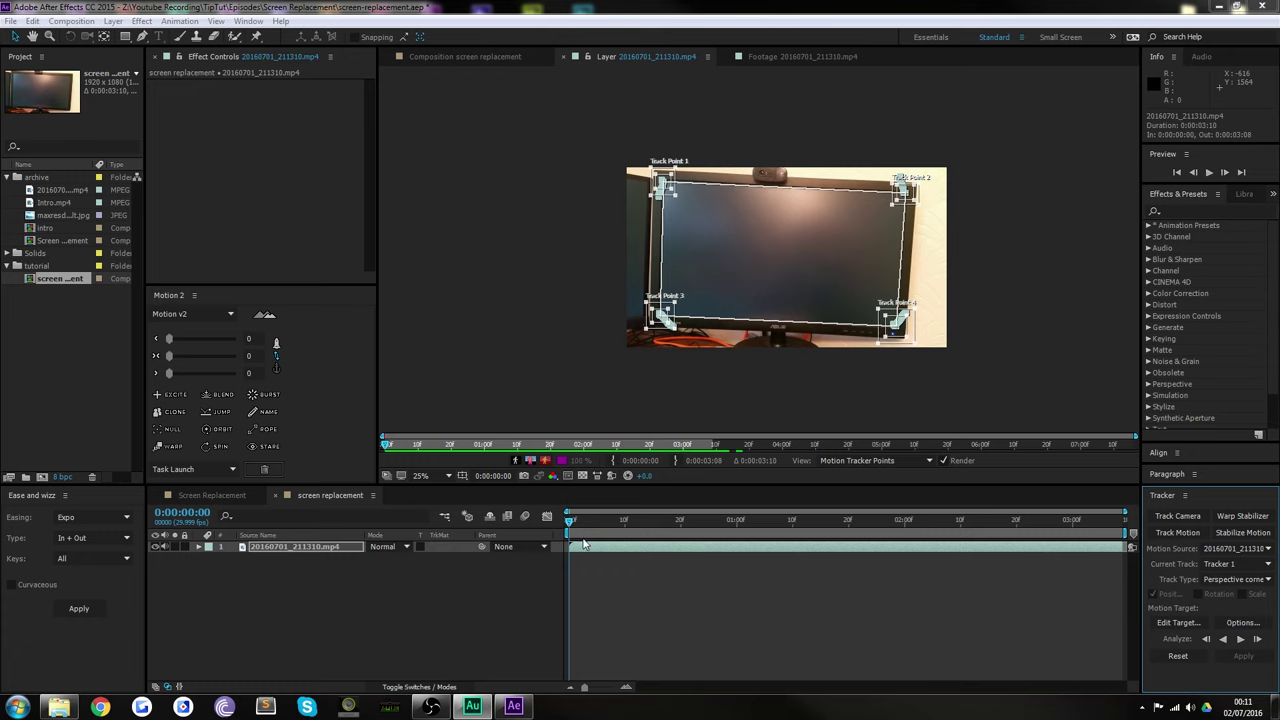
drag(570, 522, 1033, 522)
drag(914, 490, 517, 535)
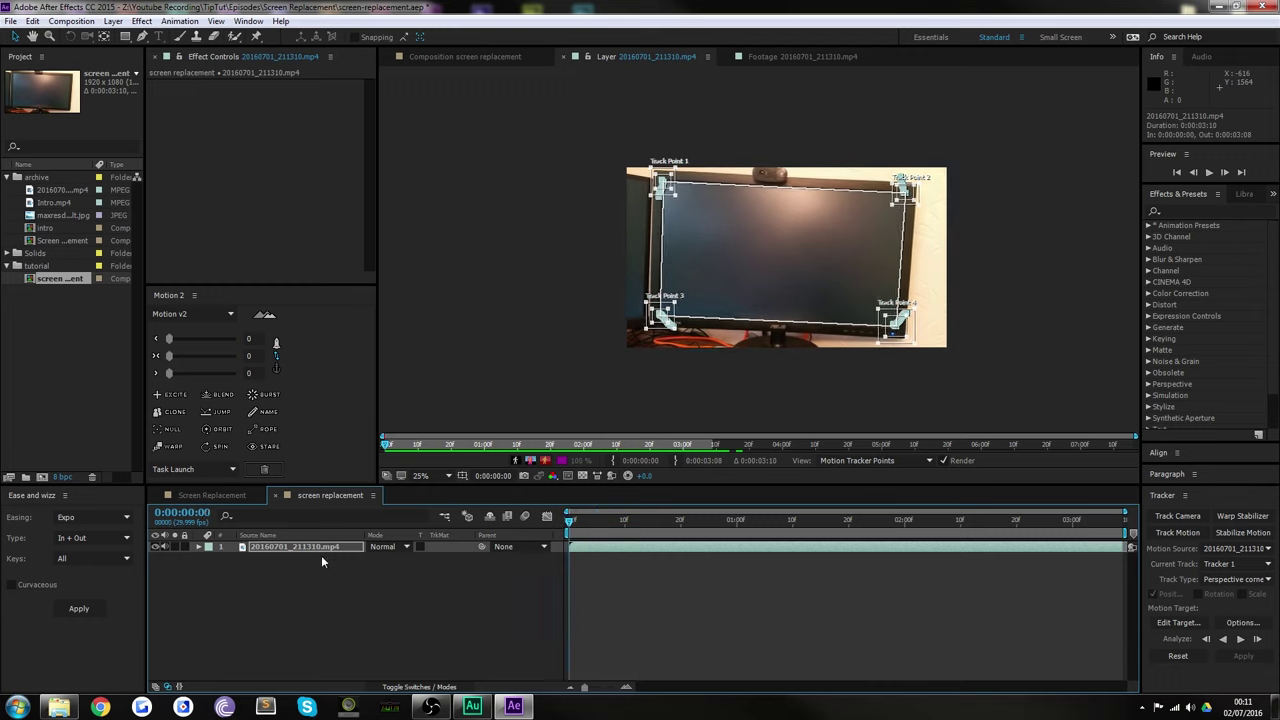
- Add Intro.mp4 as the top layer above the monitor footage, preview it, and reopen the footage layer
click(44, 204)
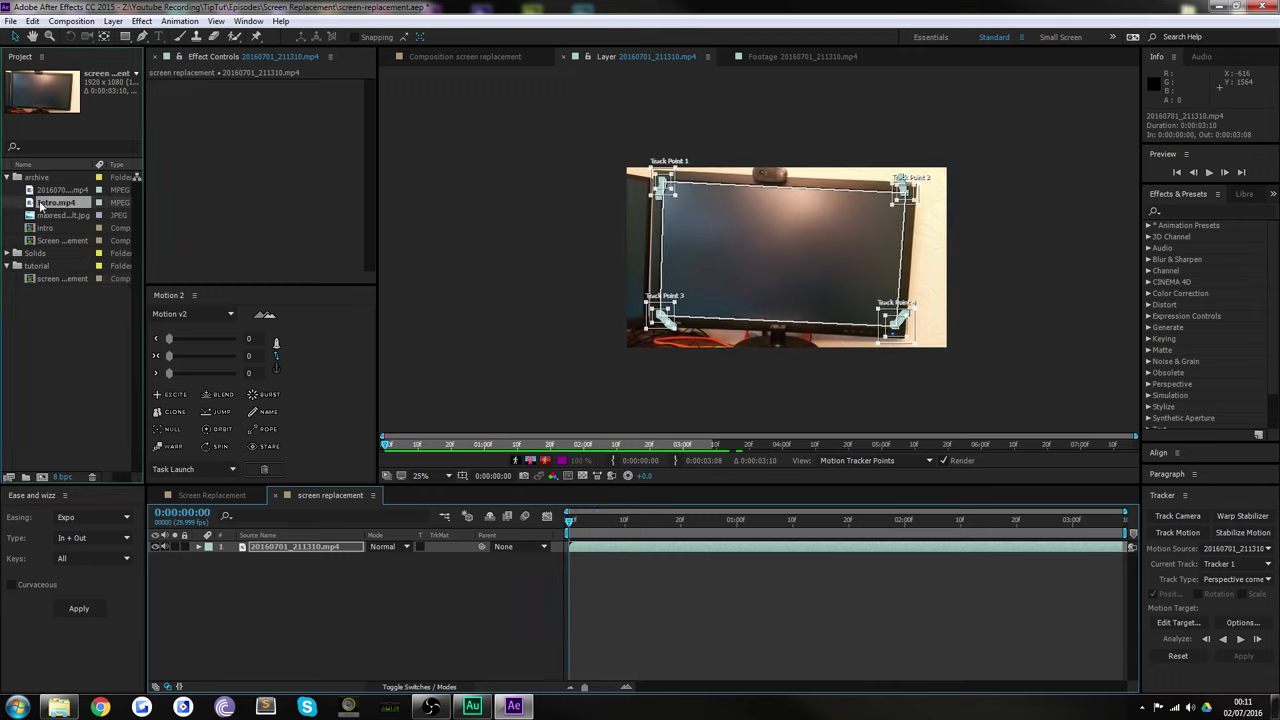
drag(33, 205, 314, 553)
click(588, 534)
key(space)
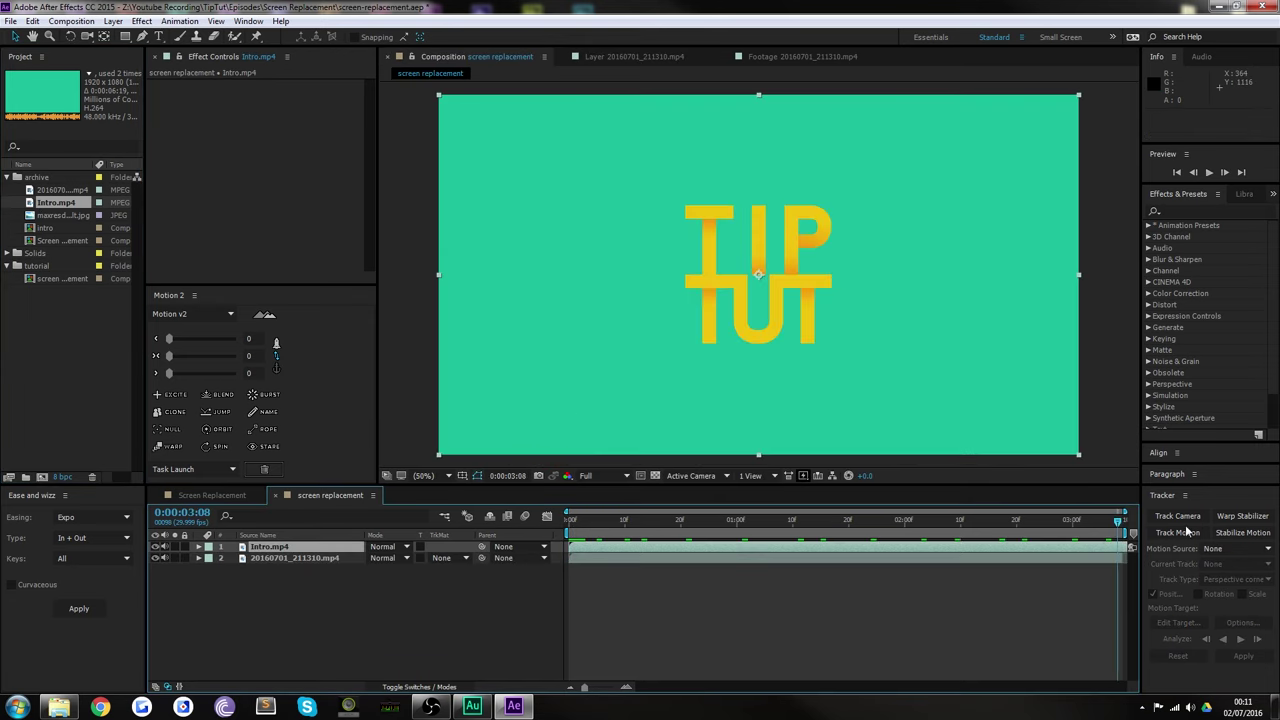
key(space)
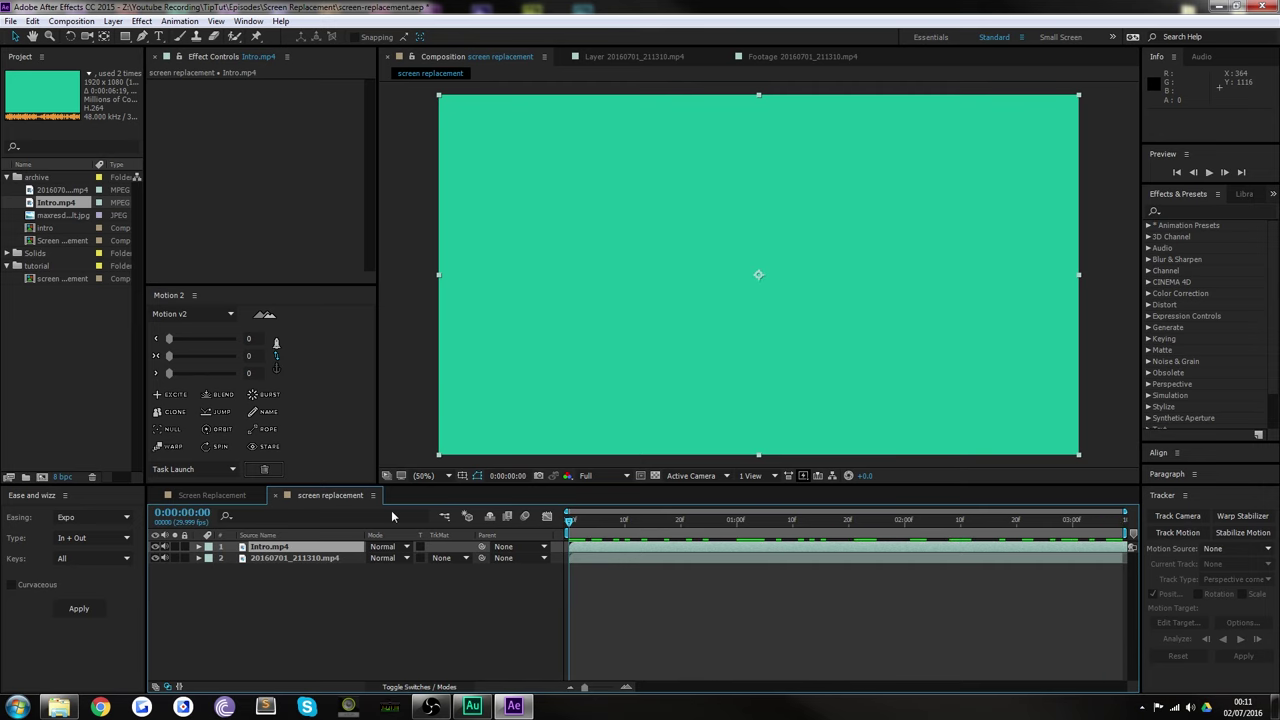
click(318, 570)
double_click(299, 556)
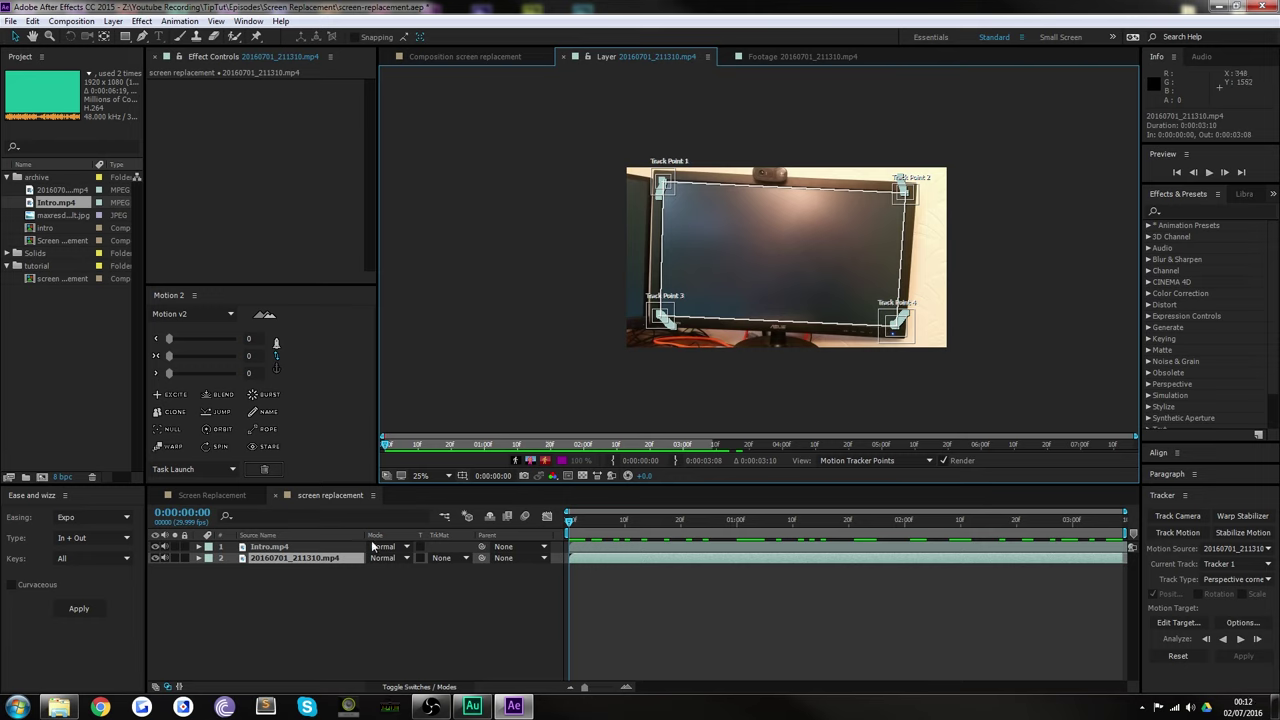
- Set the tracker's target layer to Intro.mp4 and apply the corner-pin track
click(1172, 622)
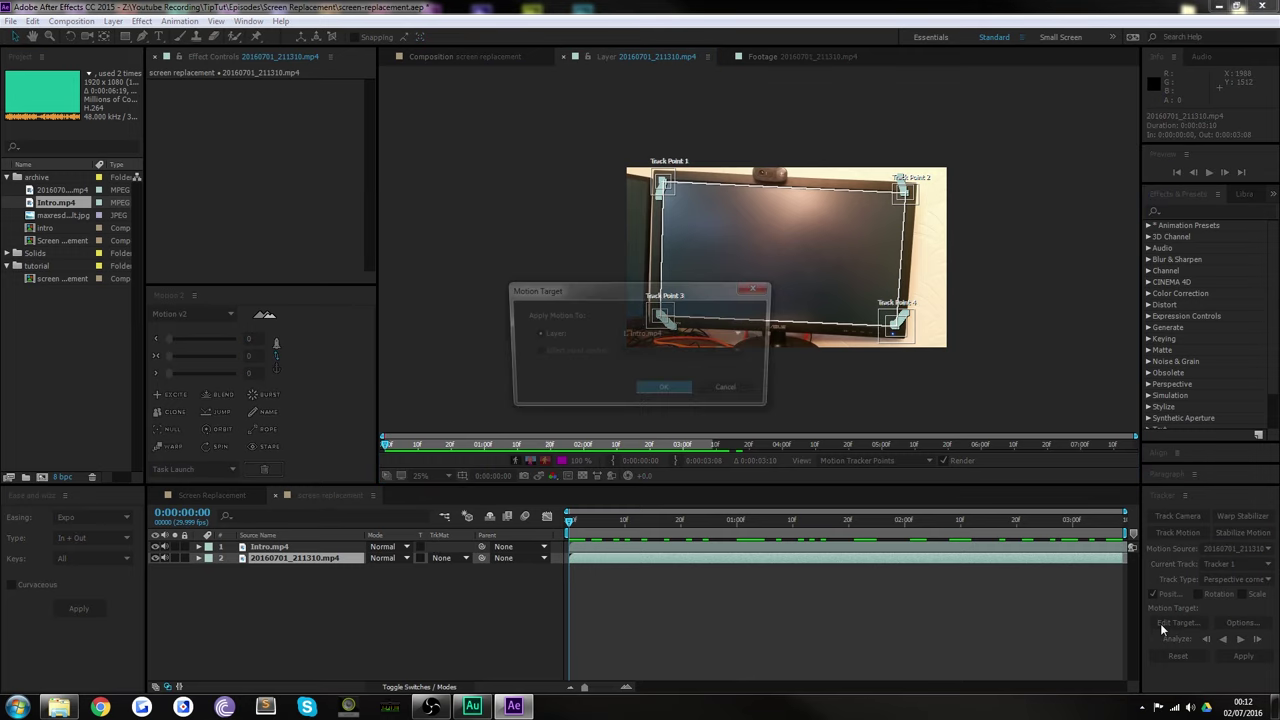
click(624, 338)
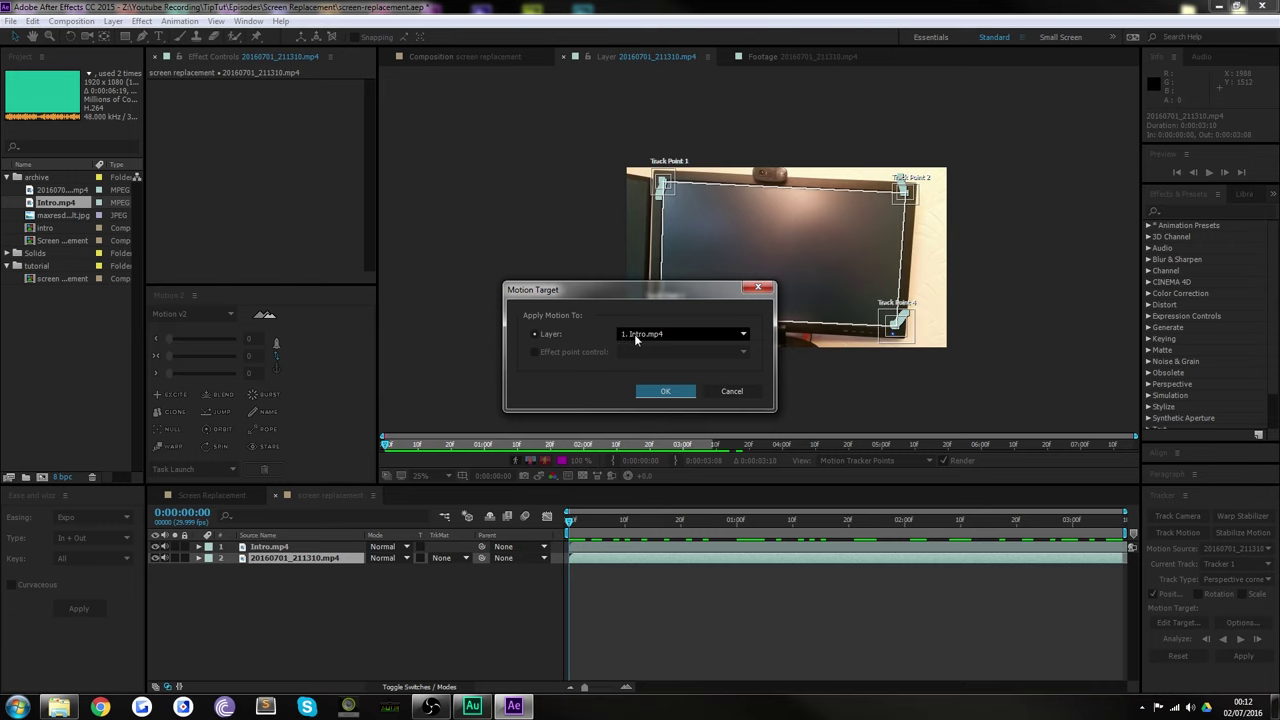
click(656, 392)
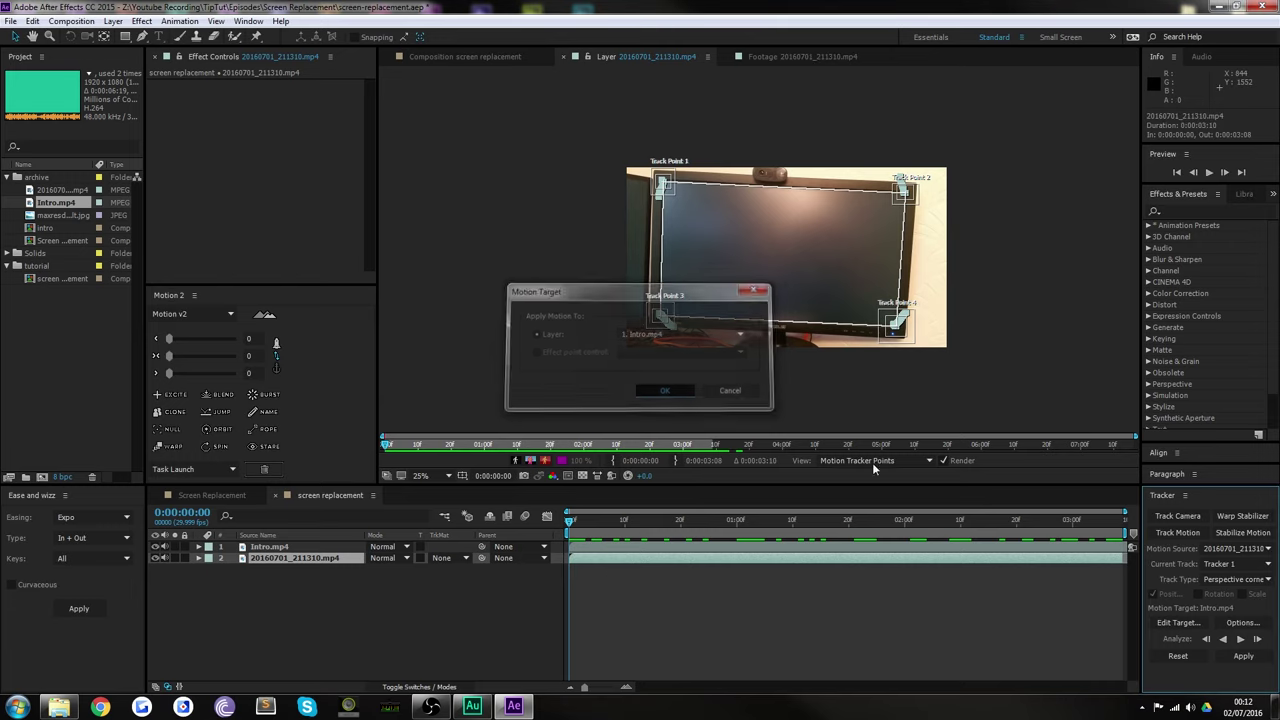
click(1243, 657)
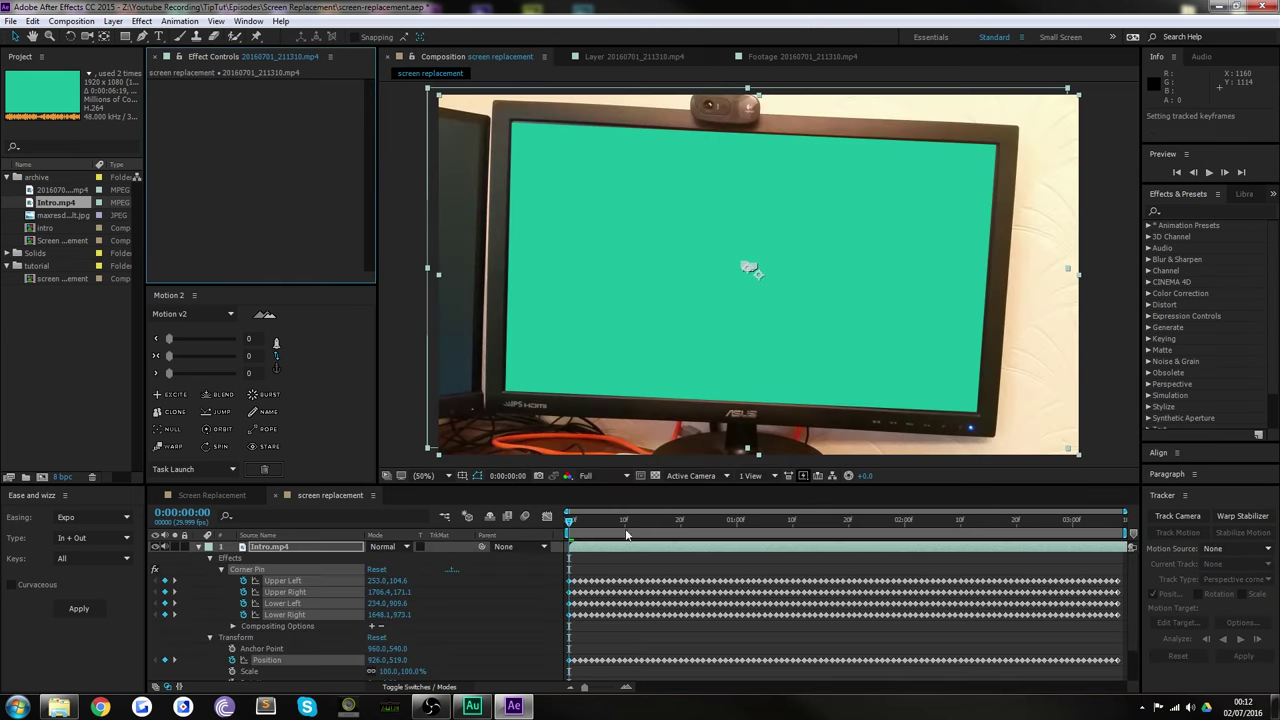
- Play back the tracked result, collapse the layer properties, and return to the start
click(638, 592)
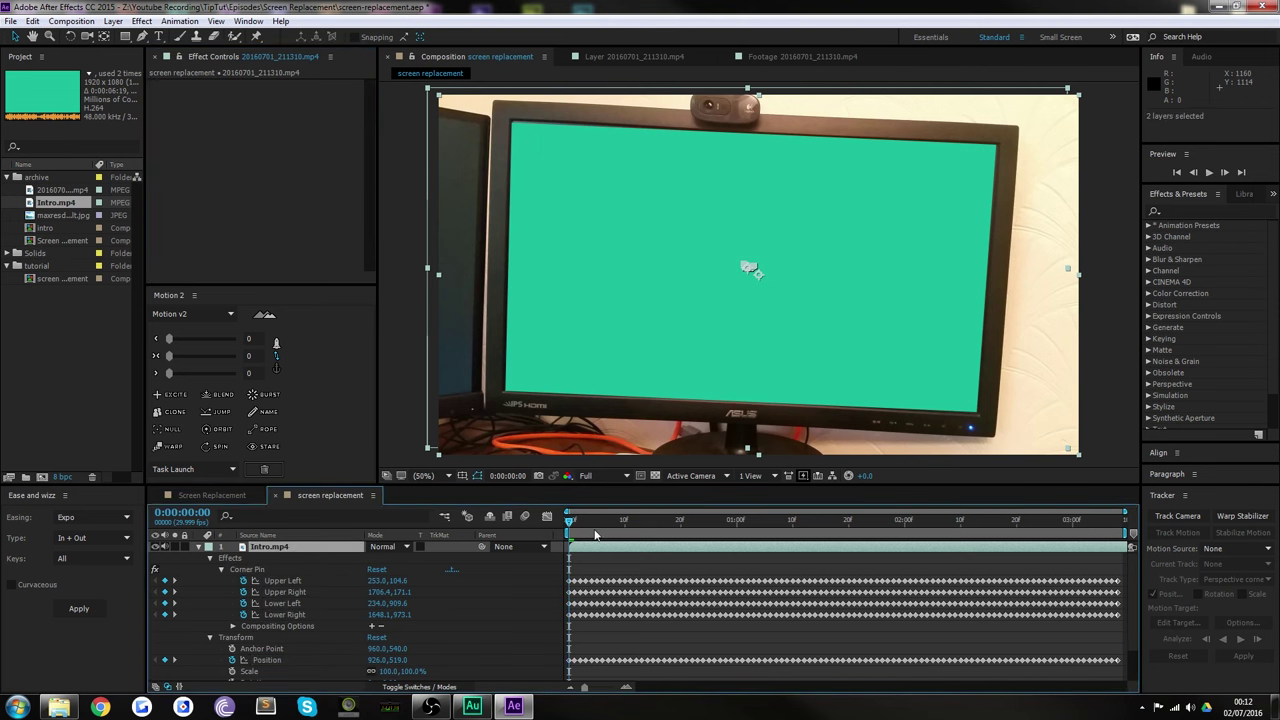
key(space)
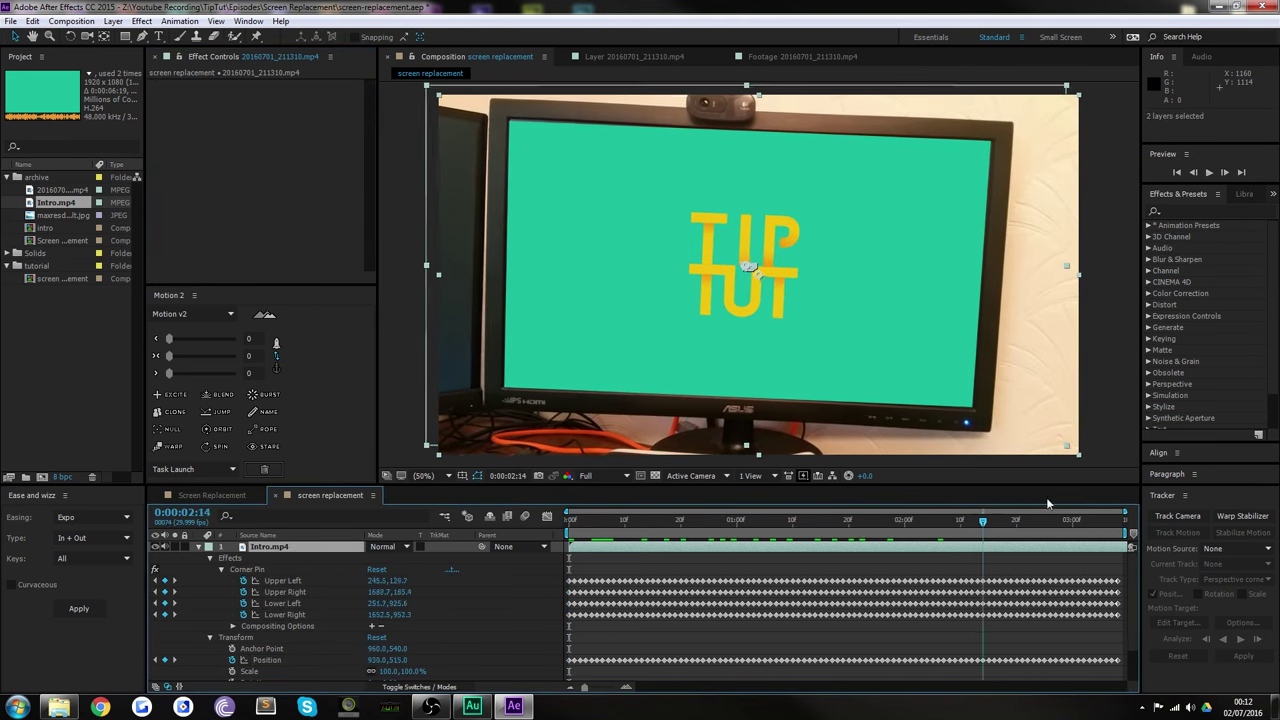
key(u)
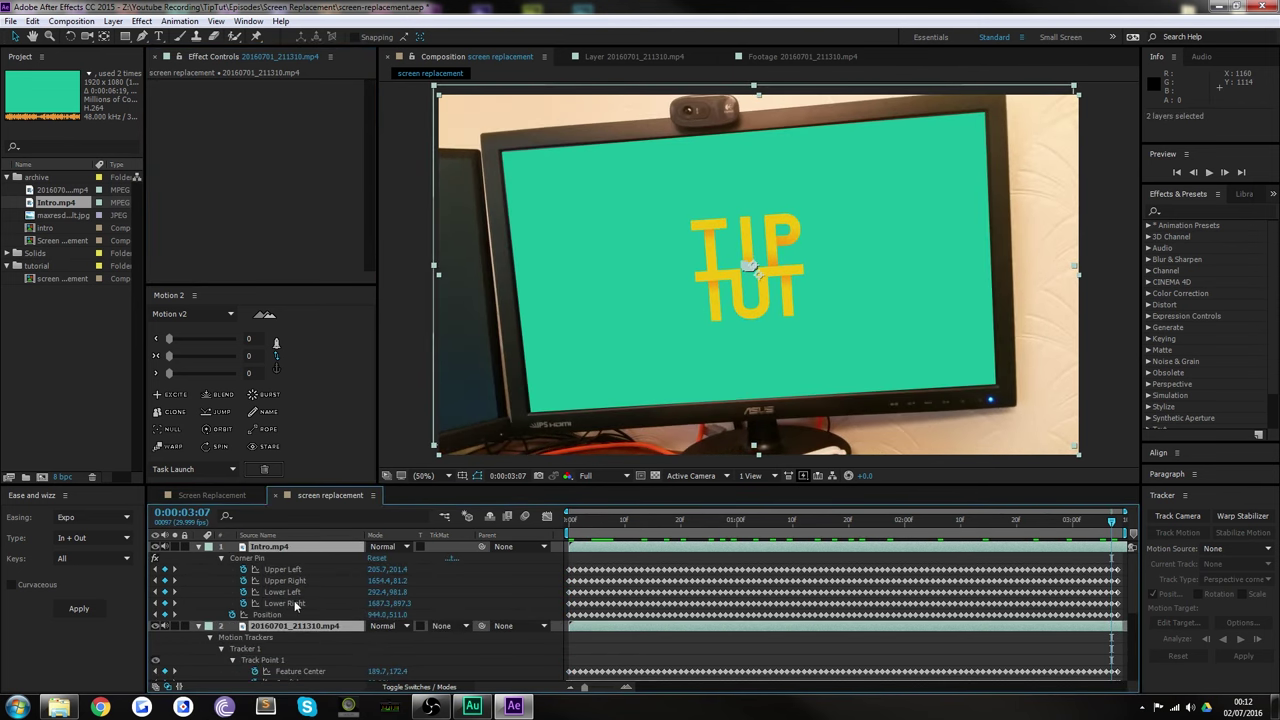
click(655, 577)
drag(643, 520, 520, 531)
- Preview the composite at 25% view, stop at frame 14, and hide Intro.mp4
key(comma)
click(471, 320)
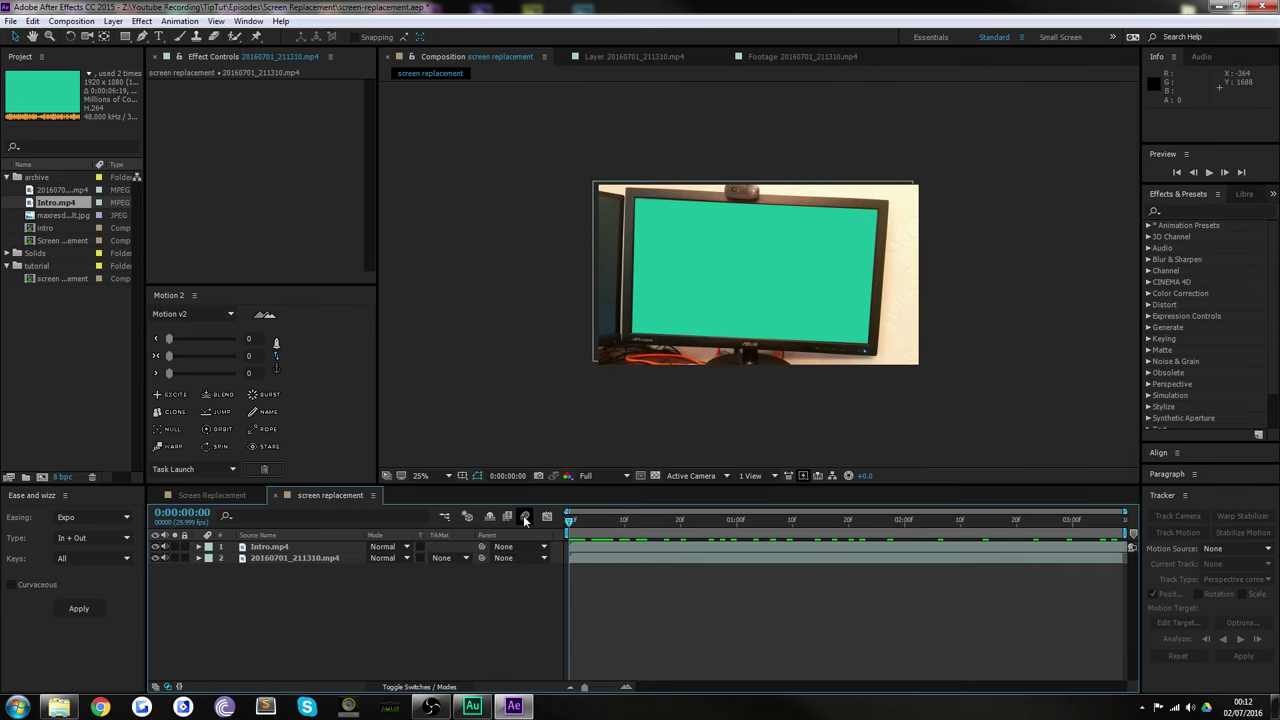
key(space)
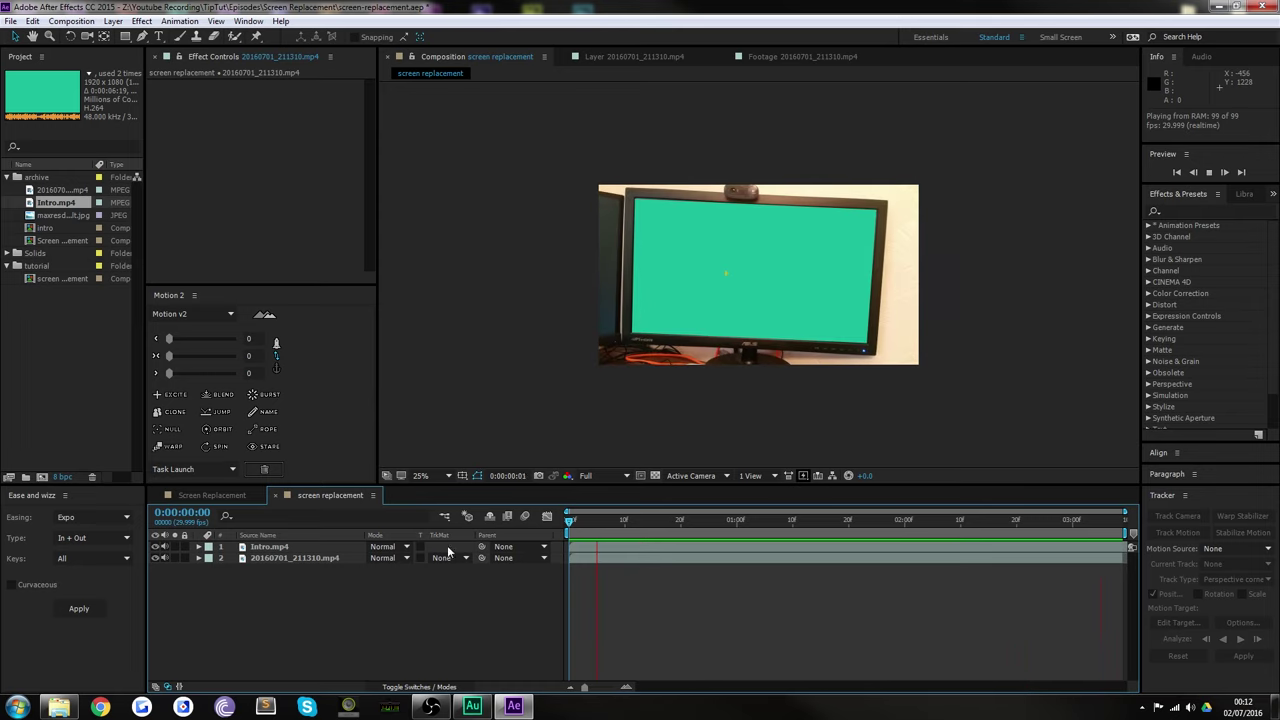
click(184, 557)
click(156, 547)
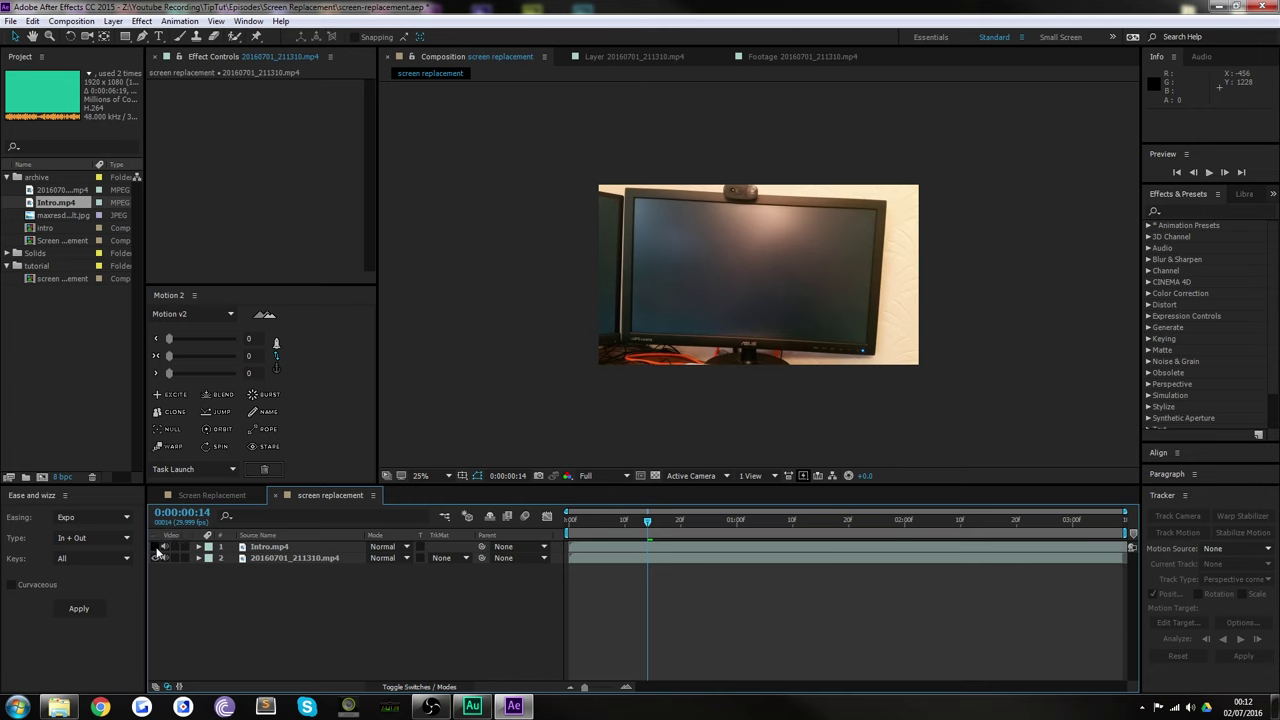
- Show Intro.mp4 again, try Multiply, then set its blend mode to Screen and preview from the start
click(156, 547)
click(383, 547)
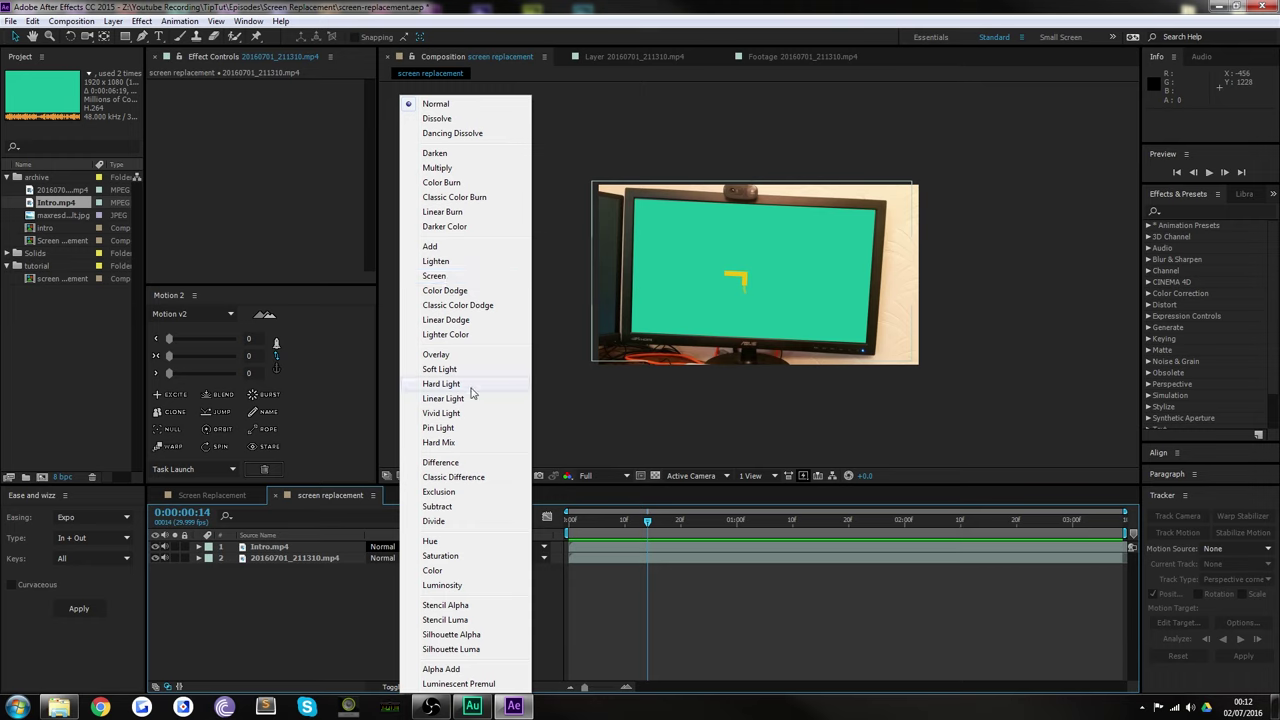
click(423, 170)
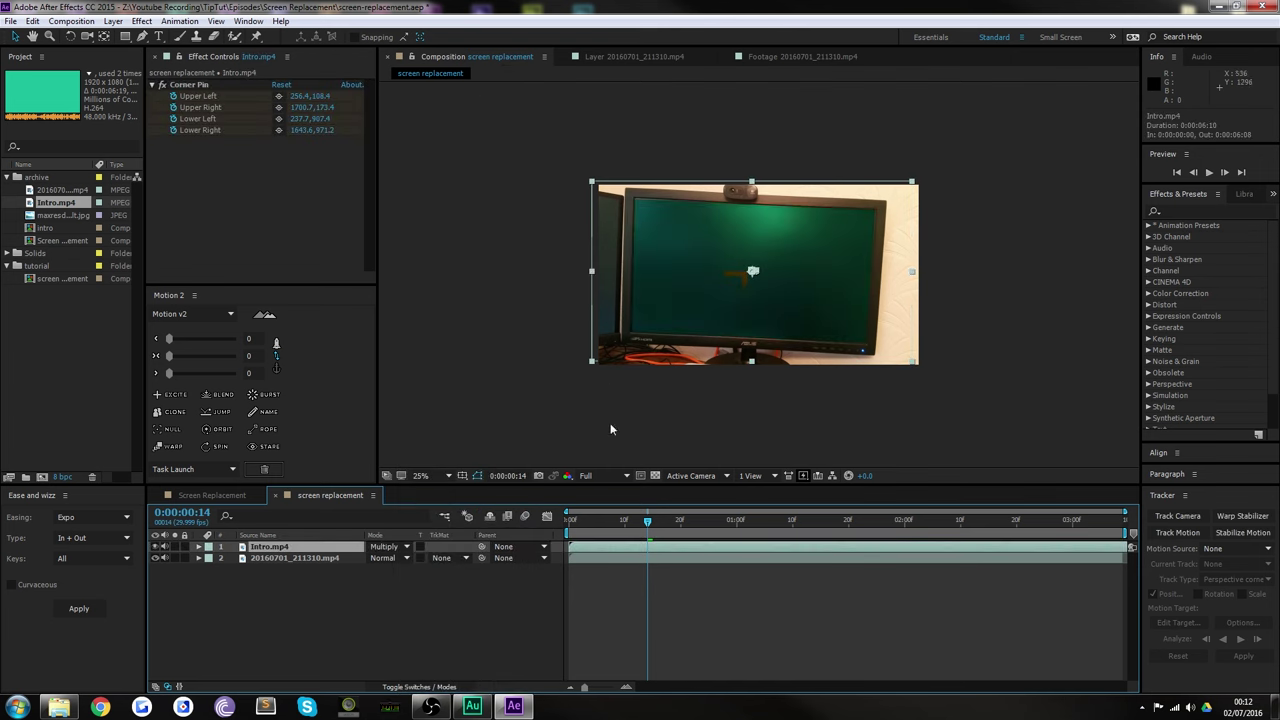
click(401, 547)
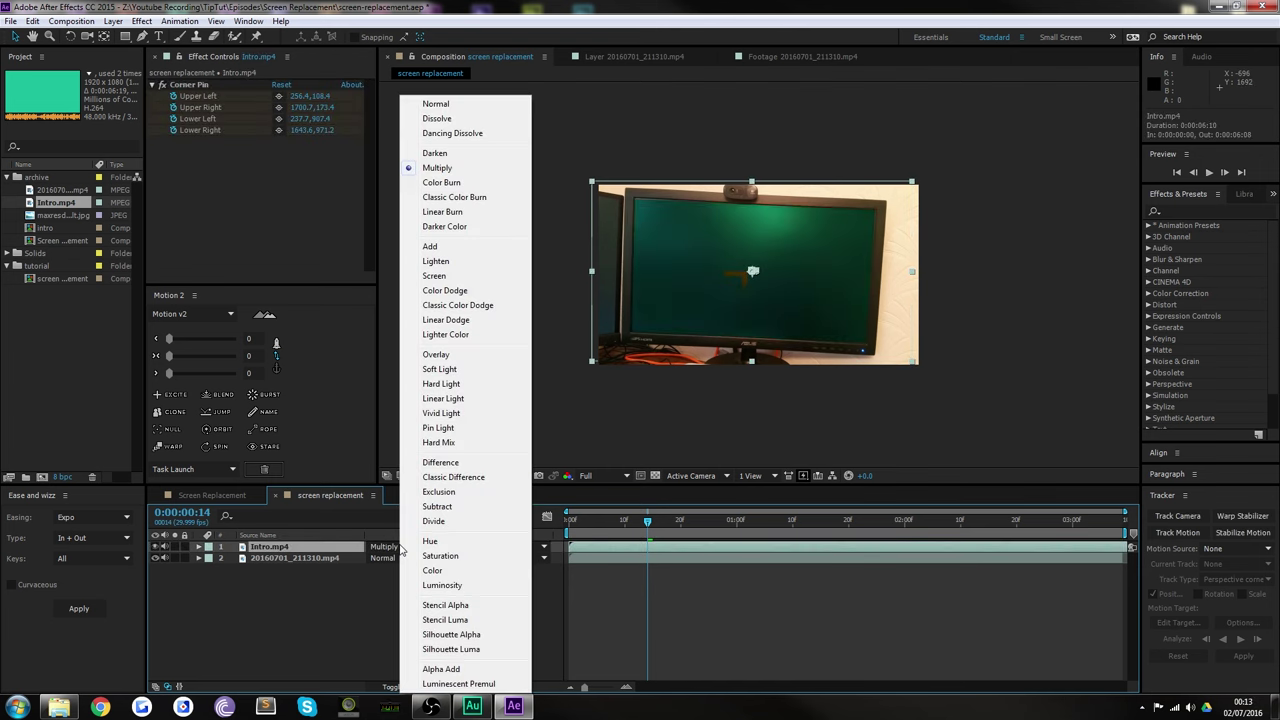
click(434, 275)
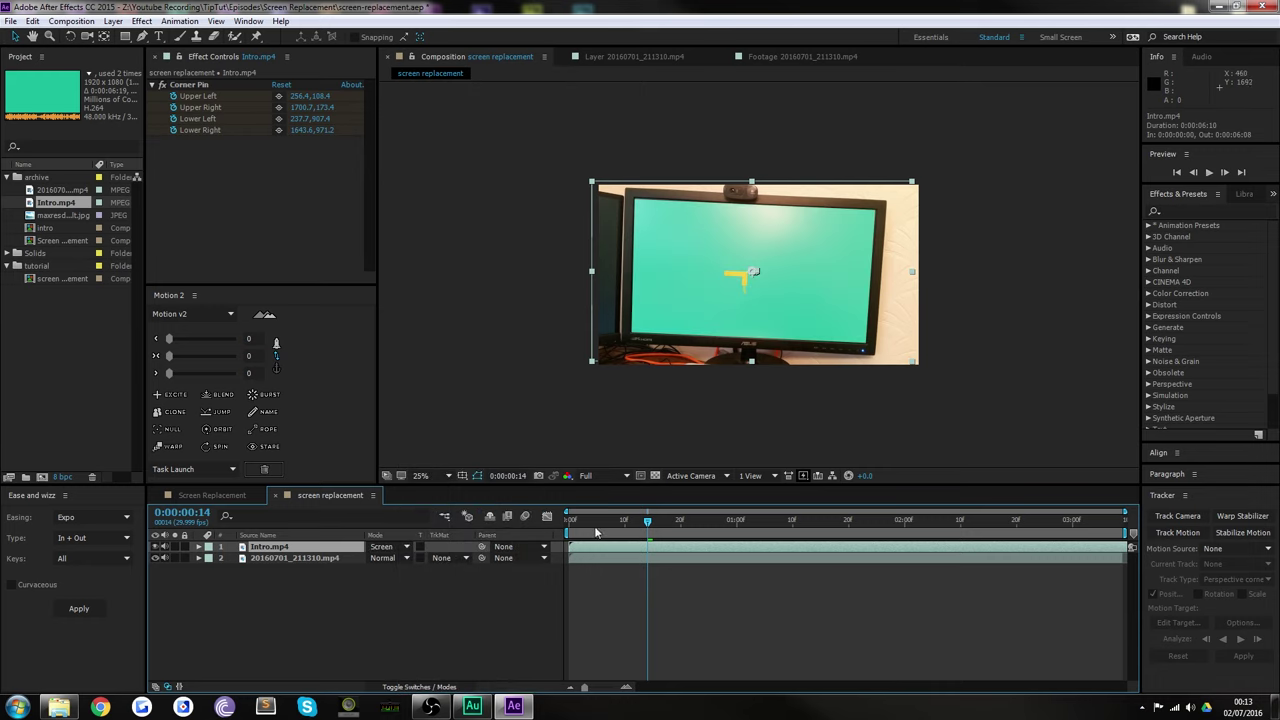
key(Home)
key(space)
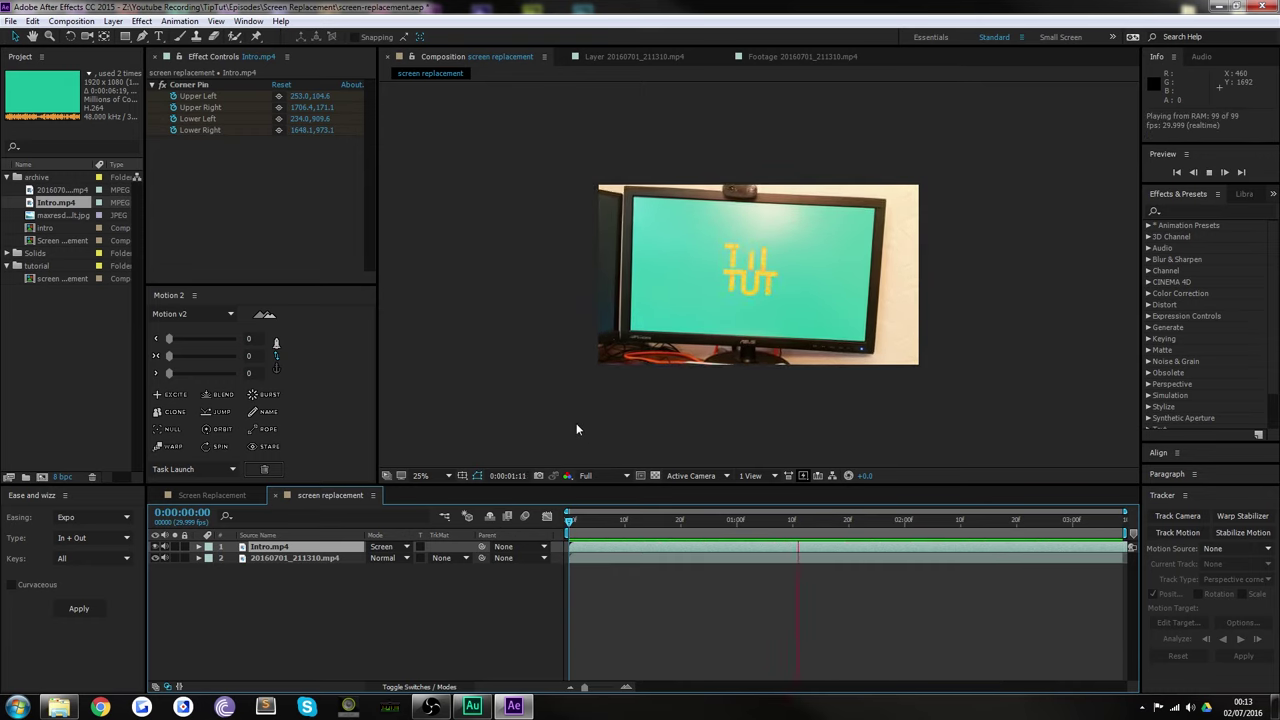
key(space)
- Pre-compose the Intro.mp4 layer into a new comp named 'inner'
click(308, 616)
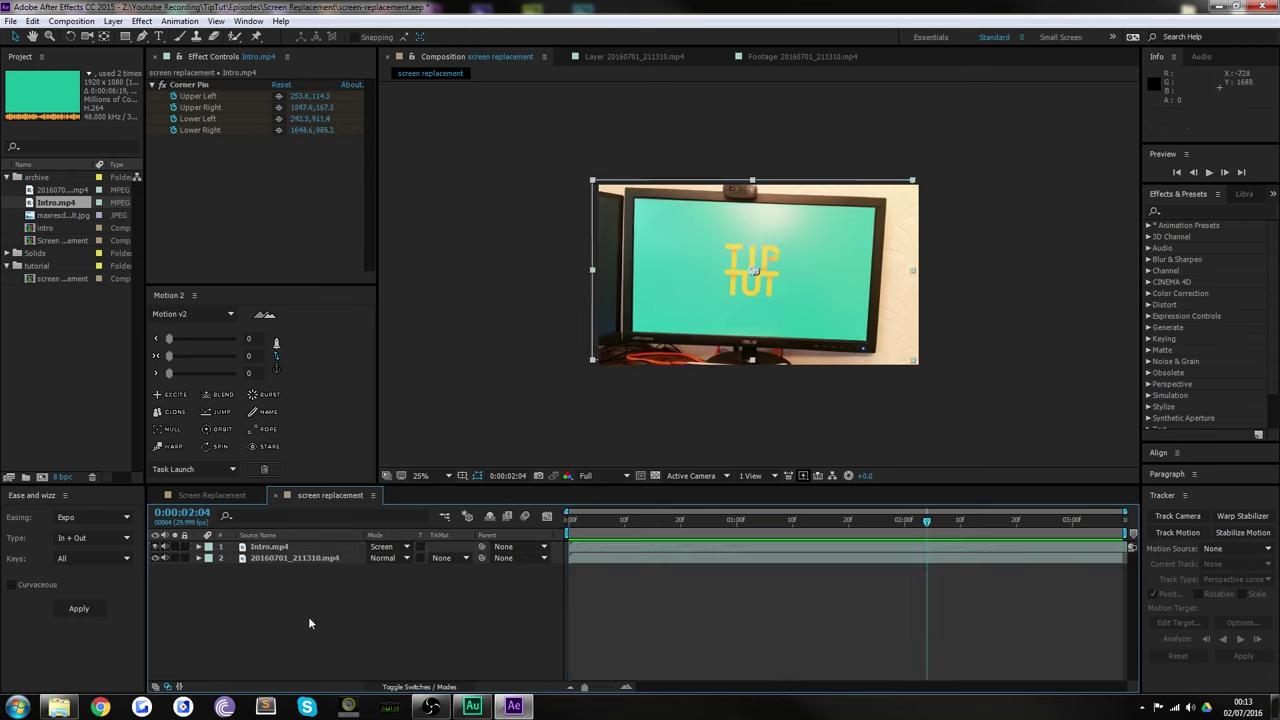
click(272, 546)
right_click(263, 546)
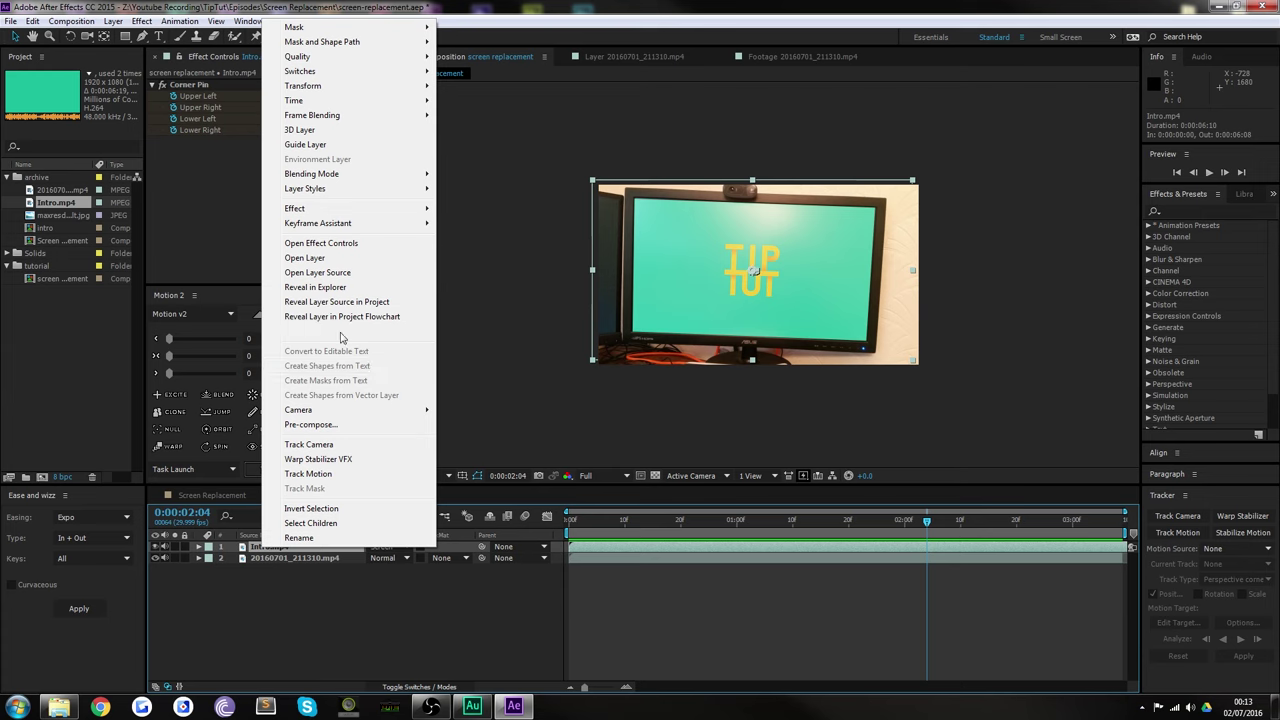
click(306, 425)
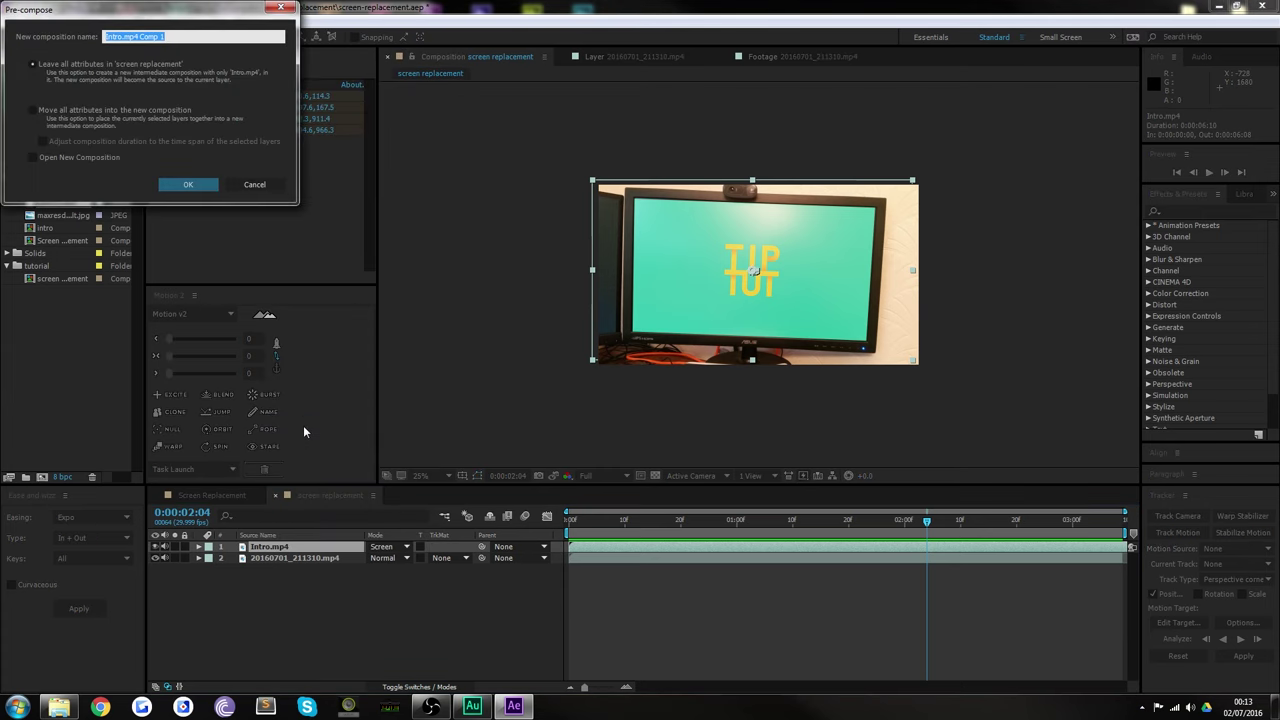
key(BackSpace)
key(Return)
- Scrub the first two seconds and inspect the inner layer's keyframed properties
drag(641, 508, 815, 512)
click(334, 610)
click(290, 547)
key(u)
key(u)
key(space)
key(space)
- Open the inner precomp and add maxresdefault.jpg as the top layer above Intro.mp4
double_click(308, 545)
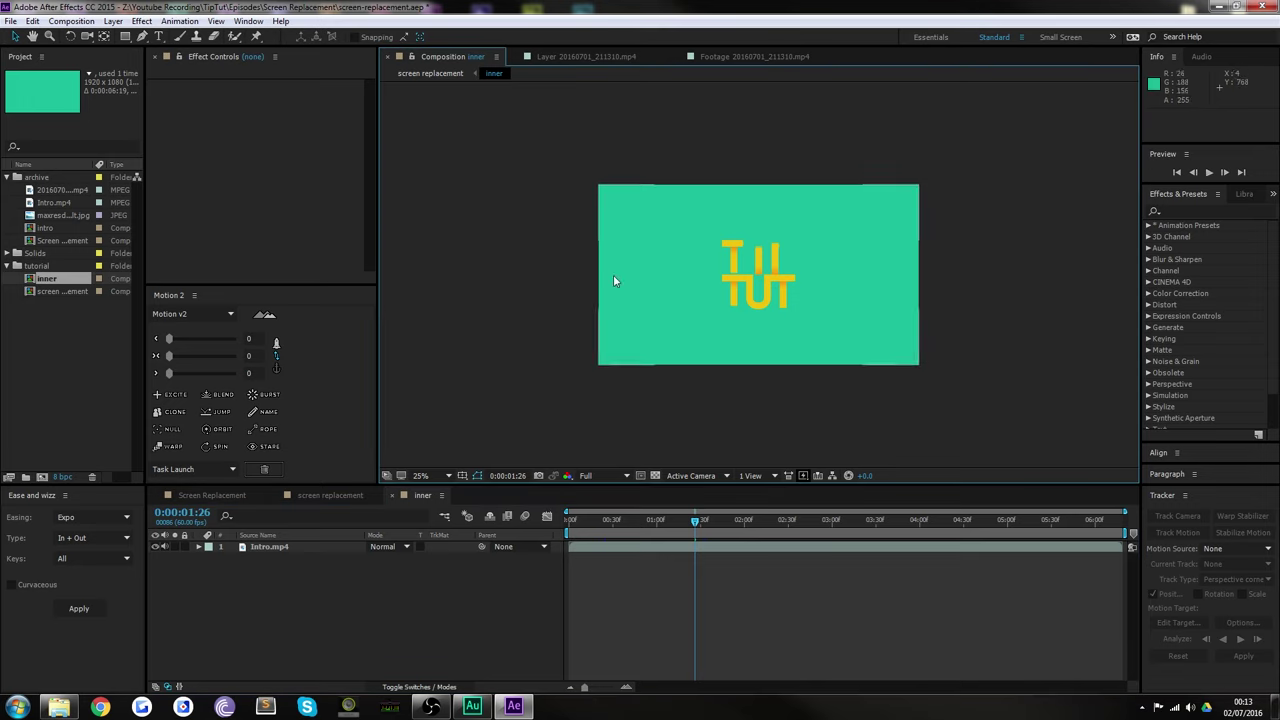
drag(580, 521, 791, 528)
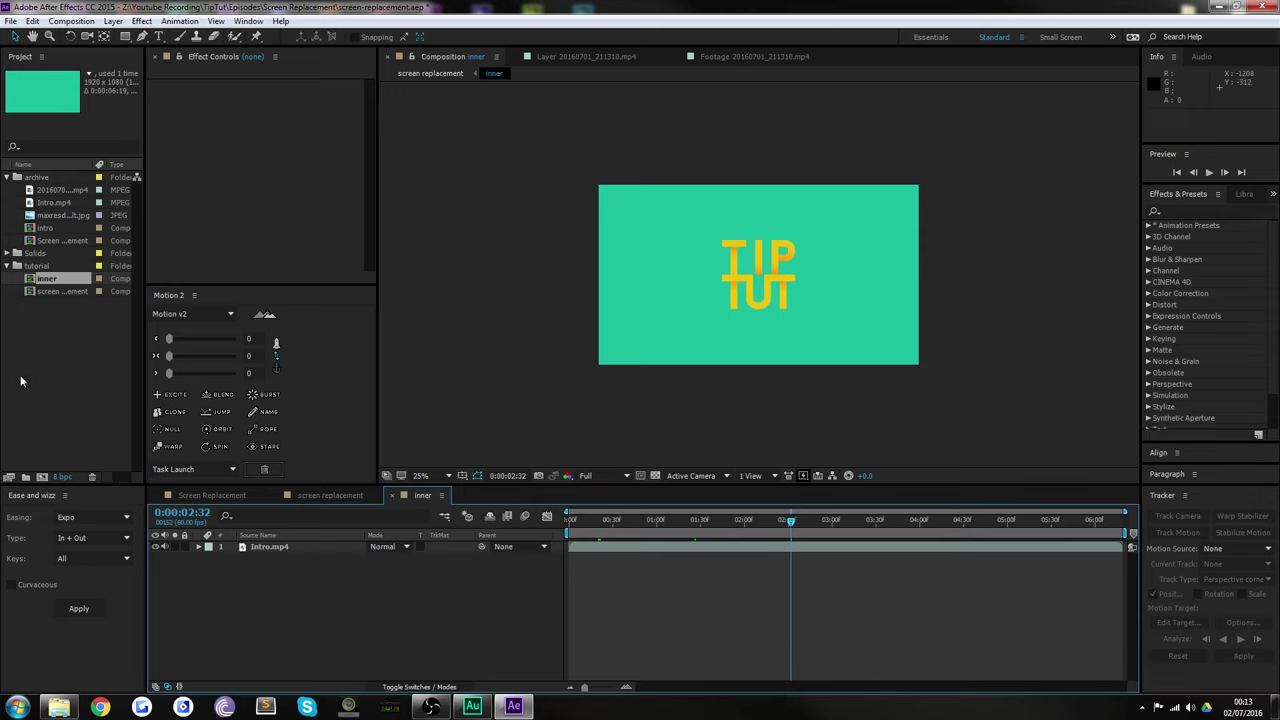
click(52, 191)
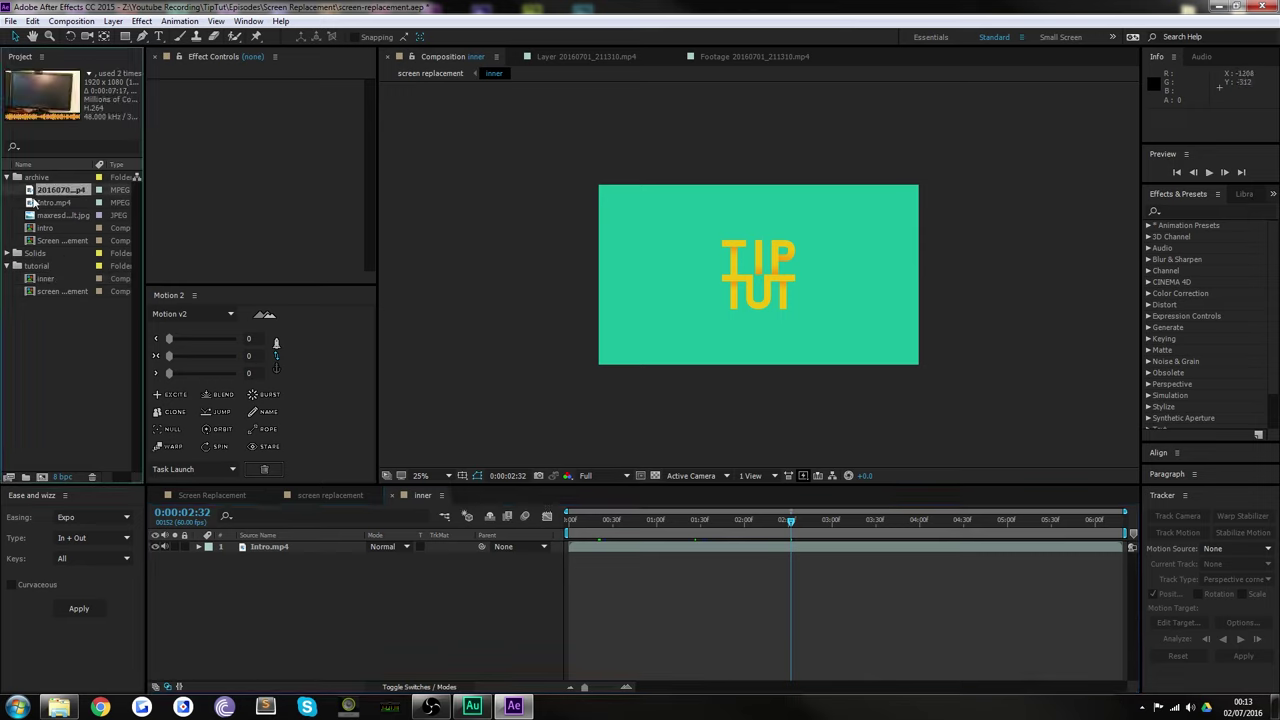
click(50, 215)
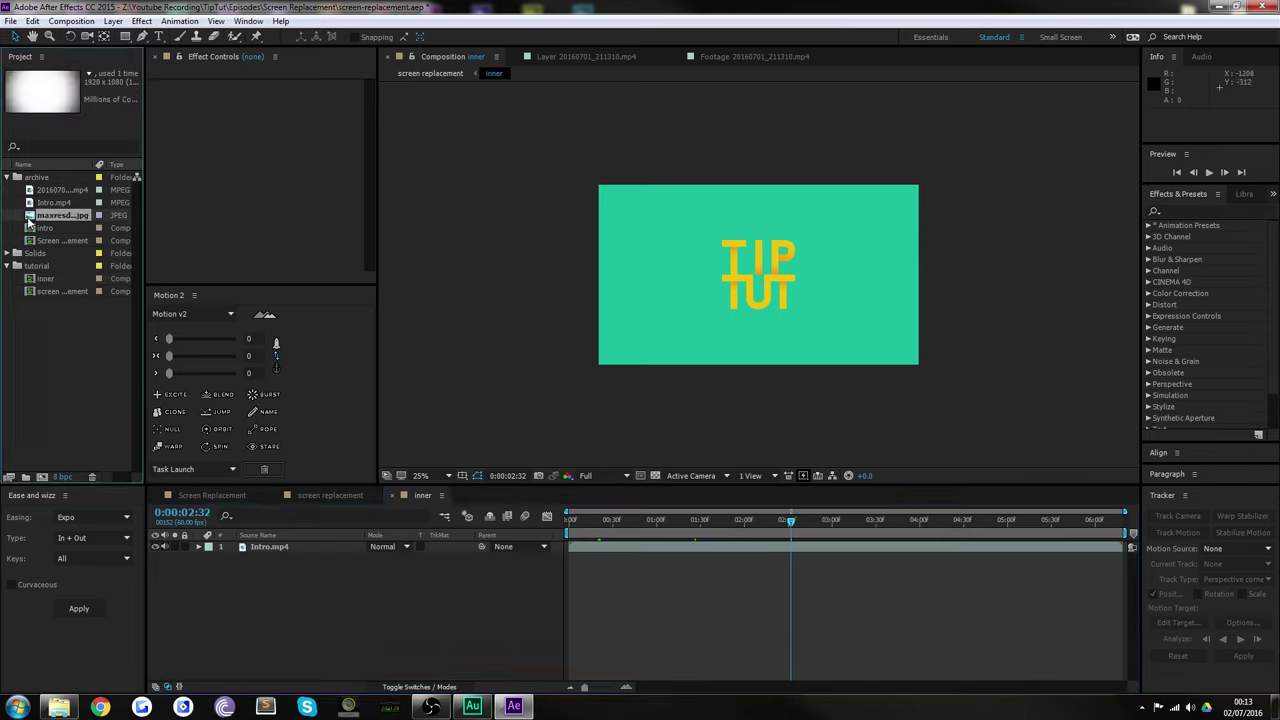
drag(30, 221, 294, 545)
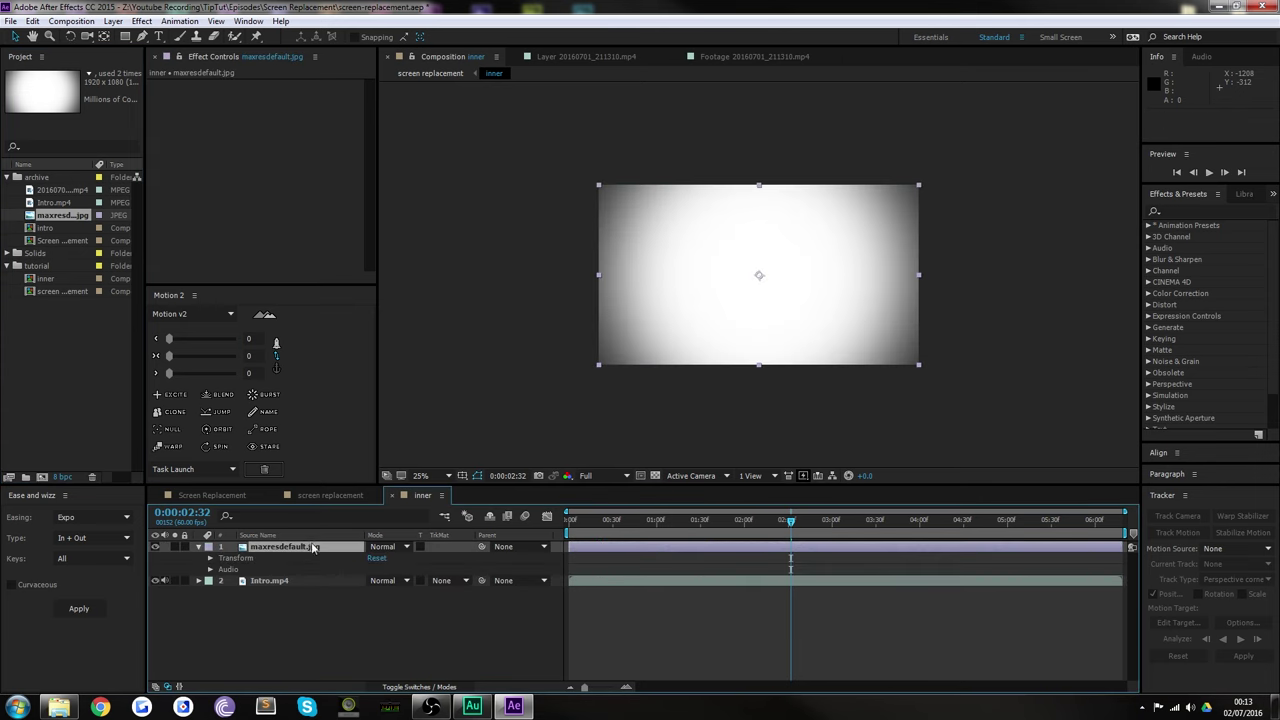
- Set the maxresdefault.jpg layer's blend mode to Multiply
click(286, 644)
click(290, 547)
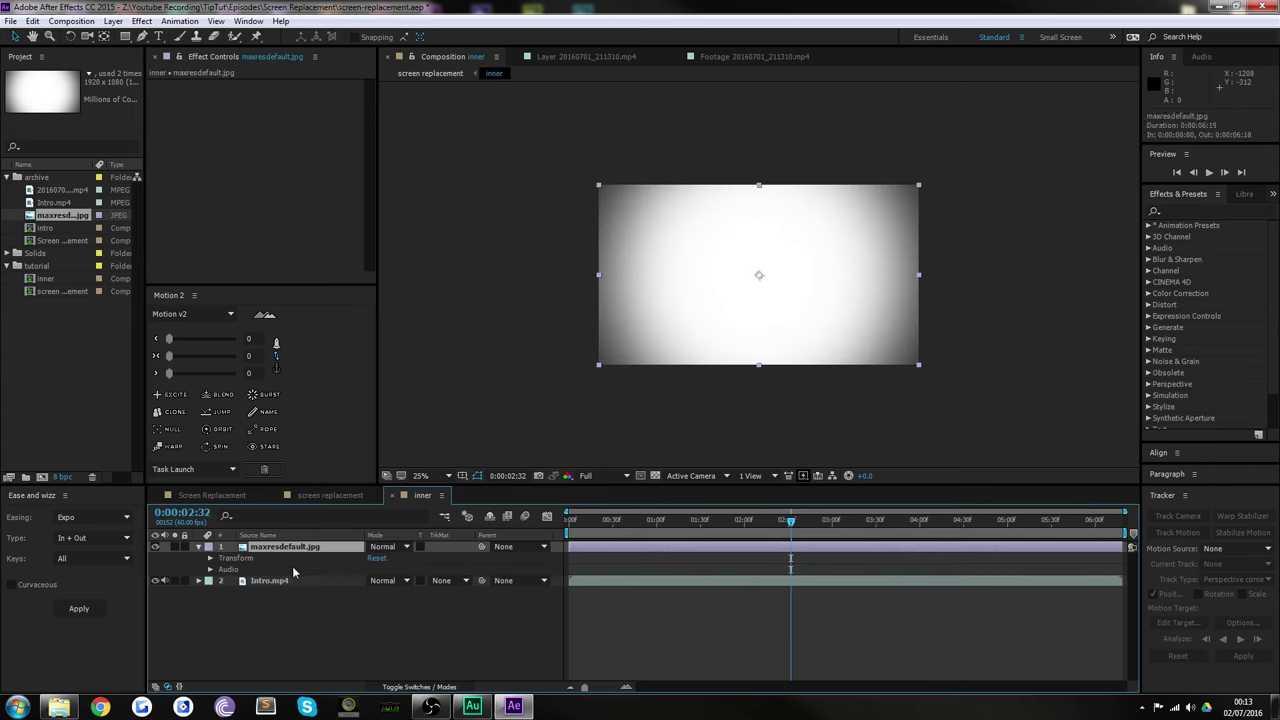
click(395, 548)
click(432, 166)
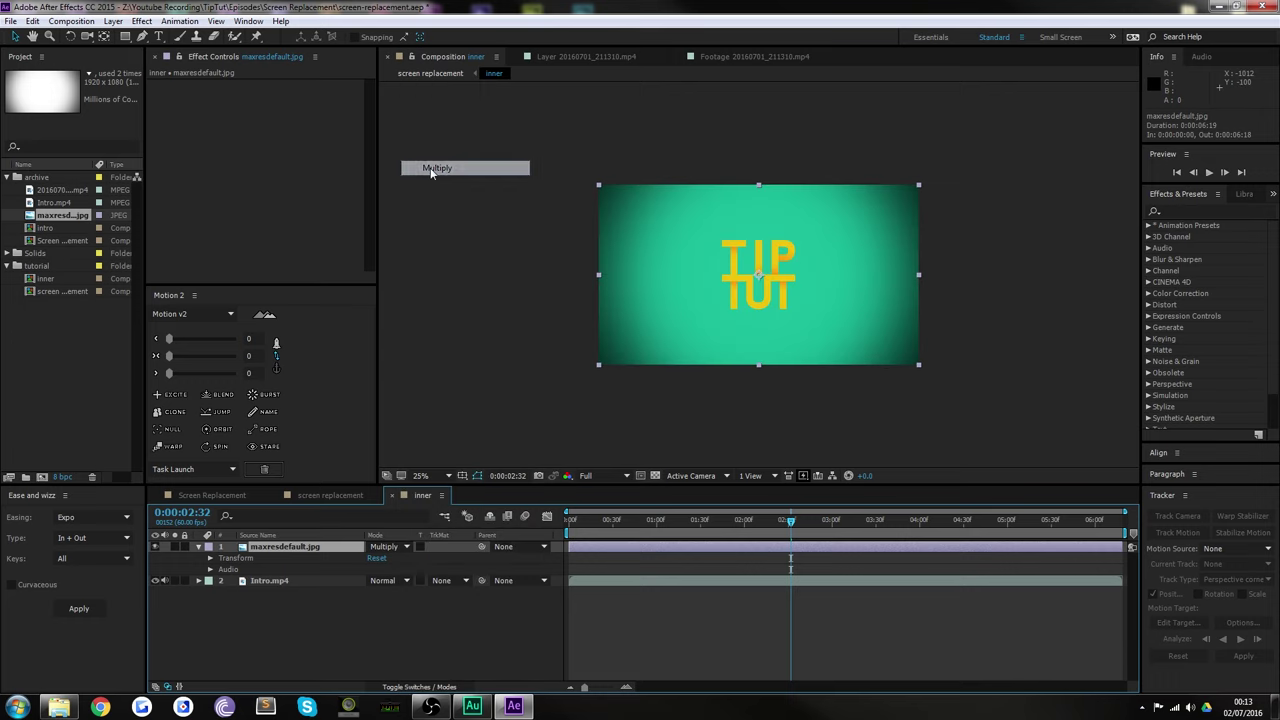
click(372, 634)
click(316, 547)
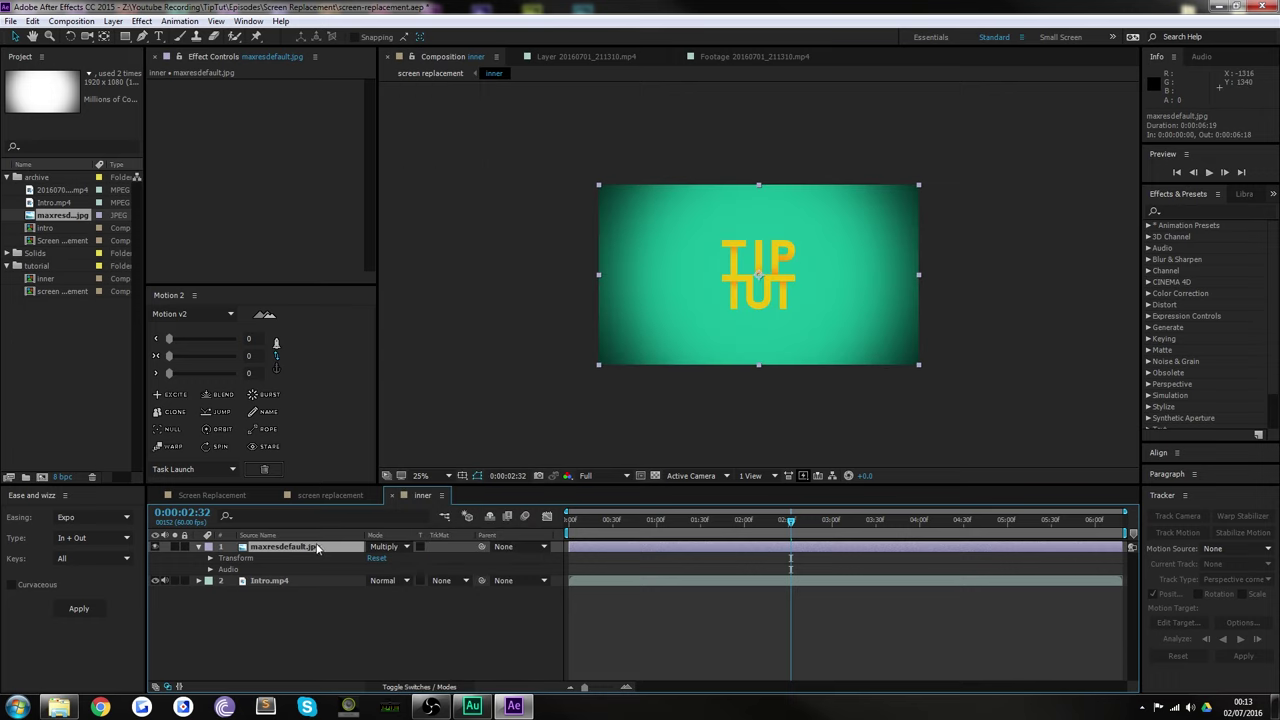
- Lower the vignette layer's Opacity to 75%
key(t)
click(378, 557)
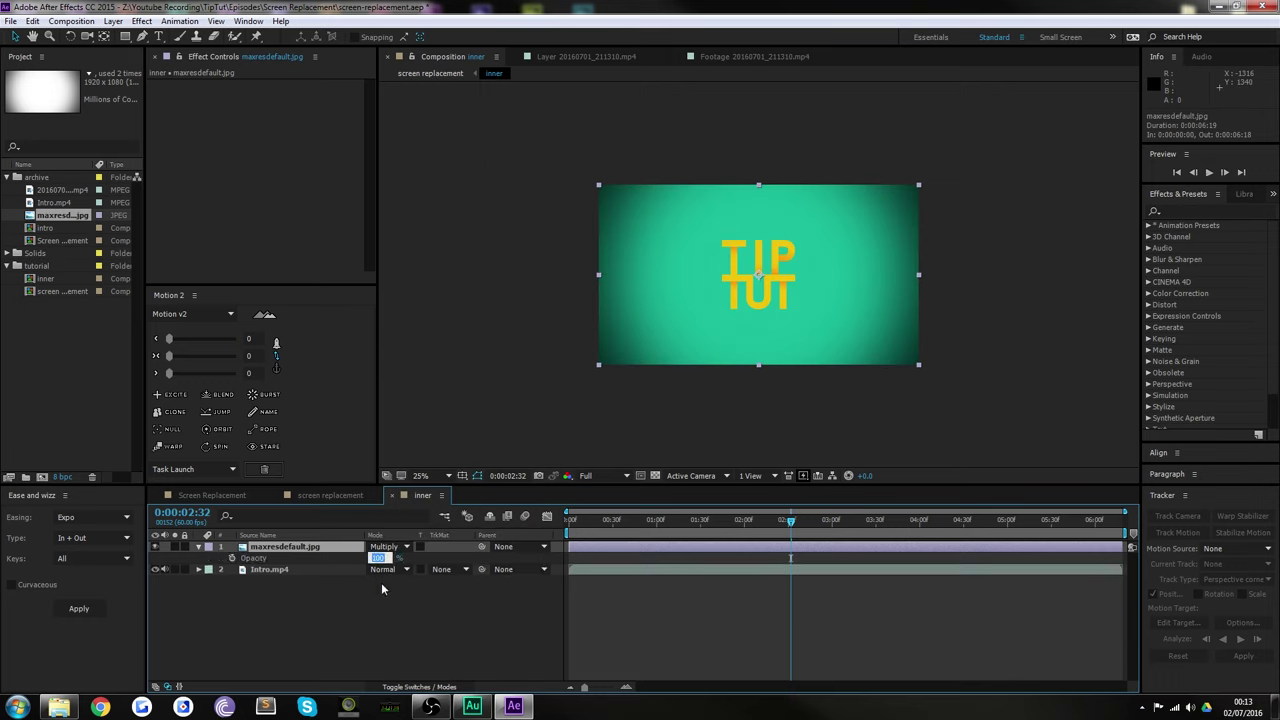
text(75)
key(Return)
click(502, 367)
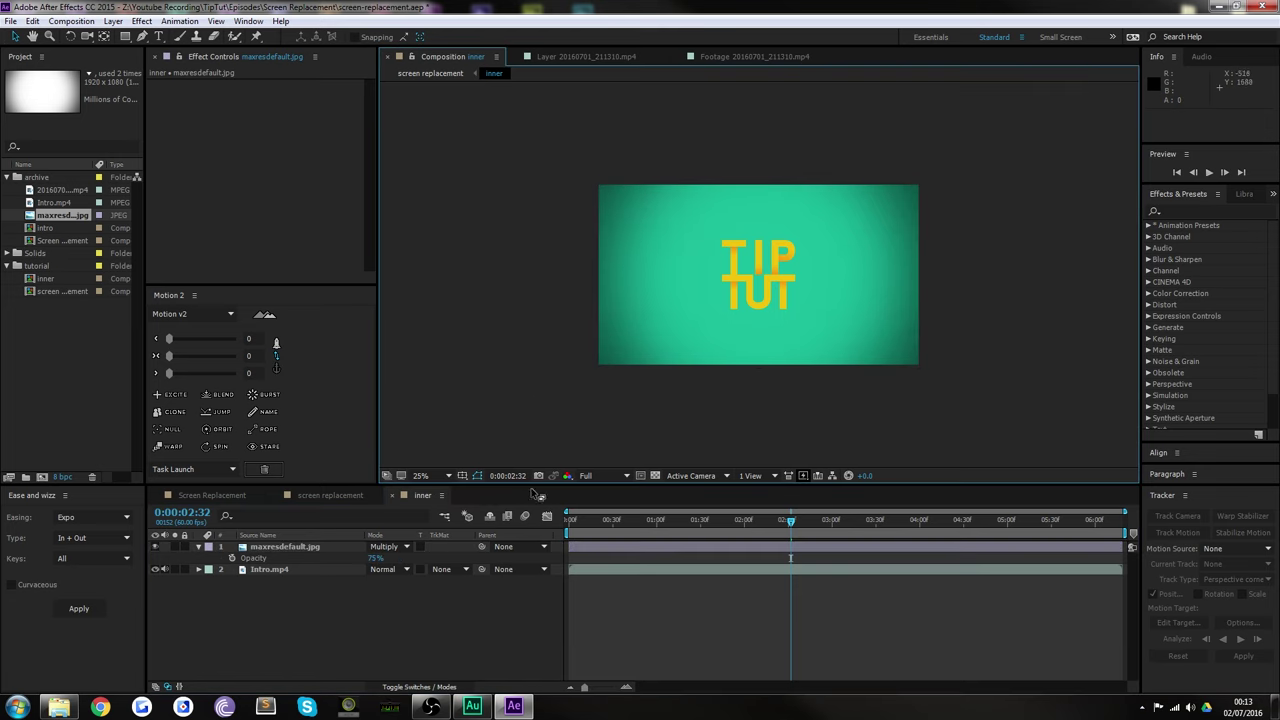
- Return to the screen replacement comp and preview the vignetted intro from the first frame
click(313, 495)
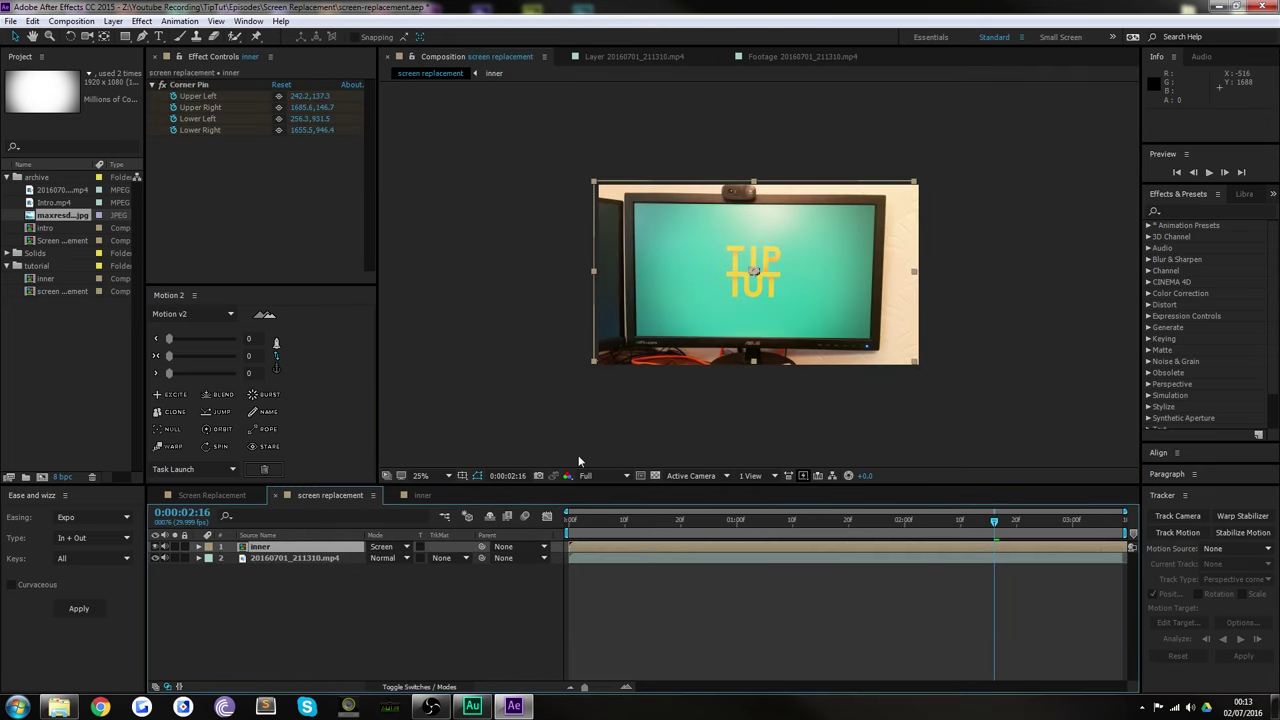
click(539, 397)
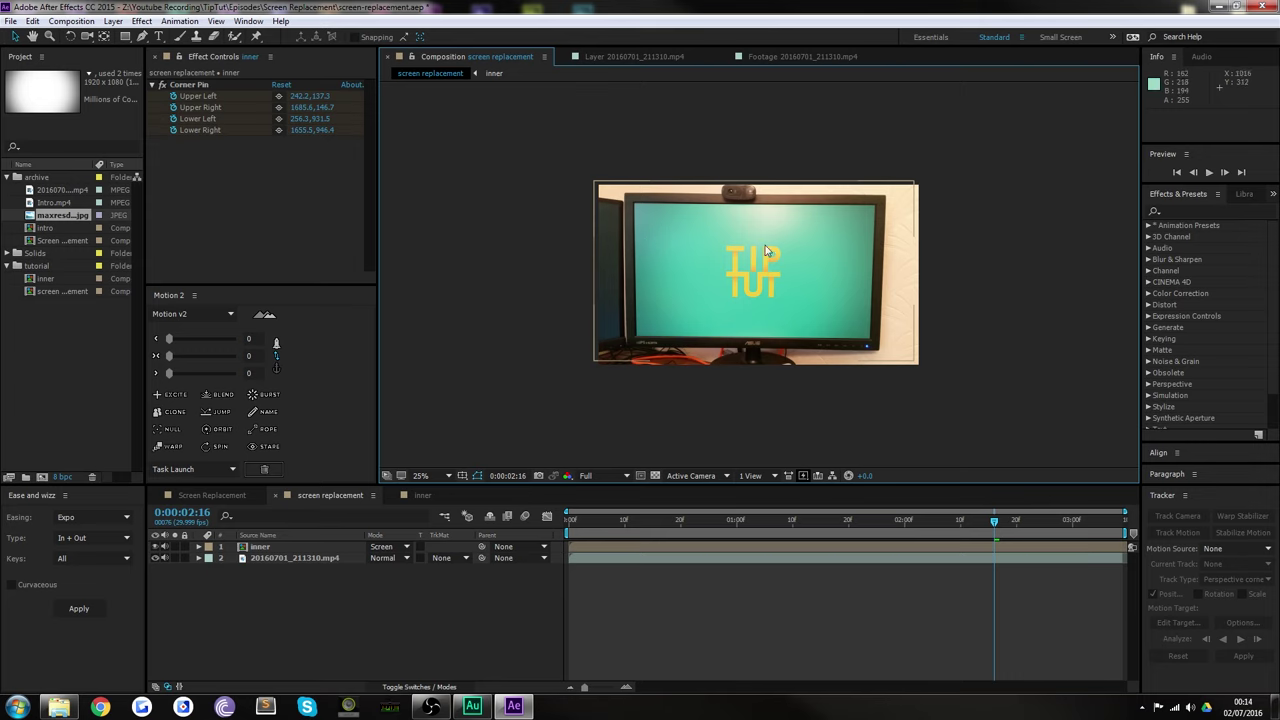
click(661, 621)
click(574, 520)
key(space)
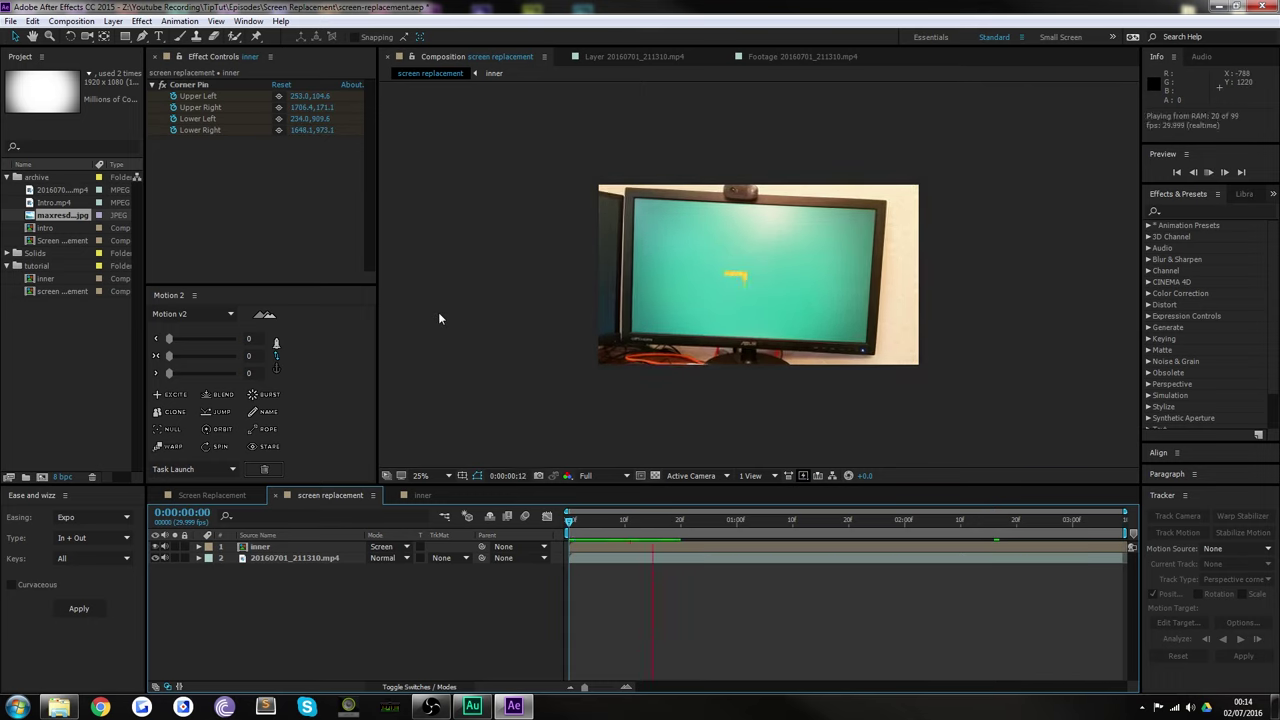